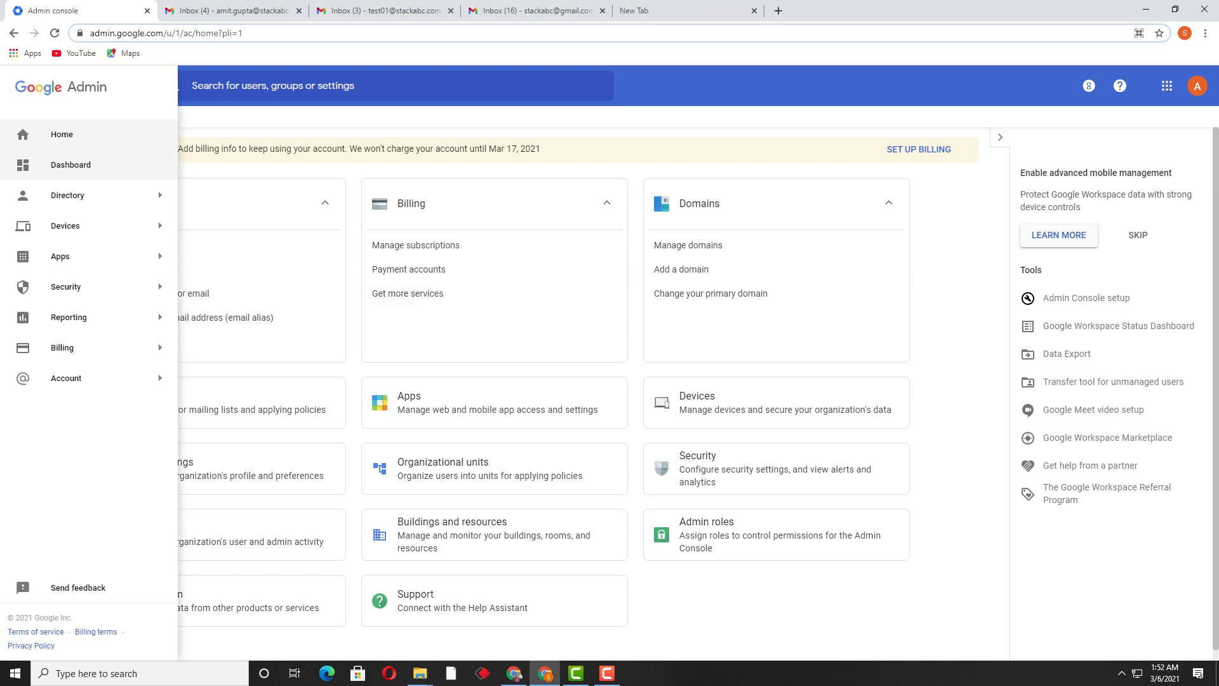
Show the Apps submenu in the Admin console navigation menu.
{"action": "mouse_move", "coordinate": [70, 256]}
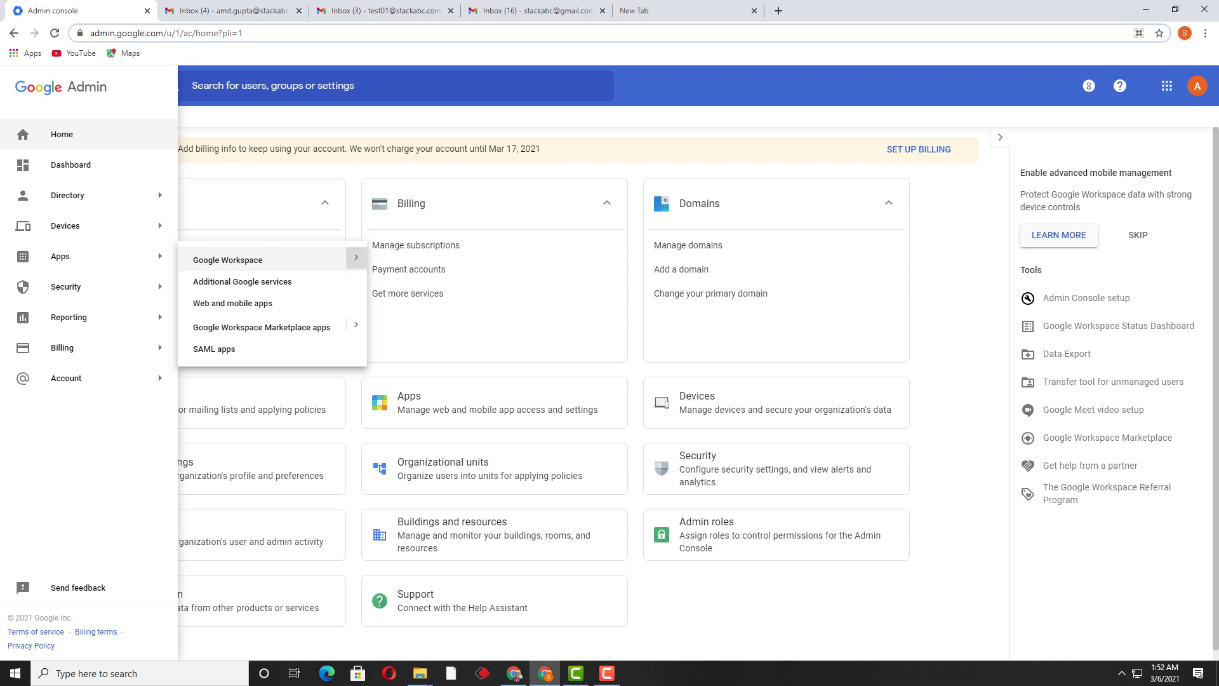
Expand Google Workspace under Apps and open the Gmail service settings.
{"action": "left_click", "coordinate": [356, 257]}
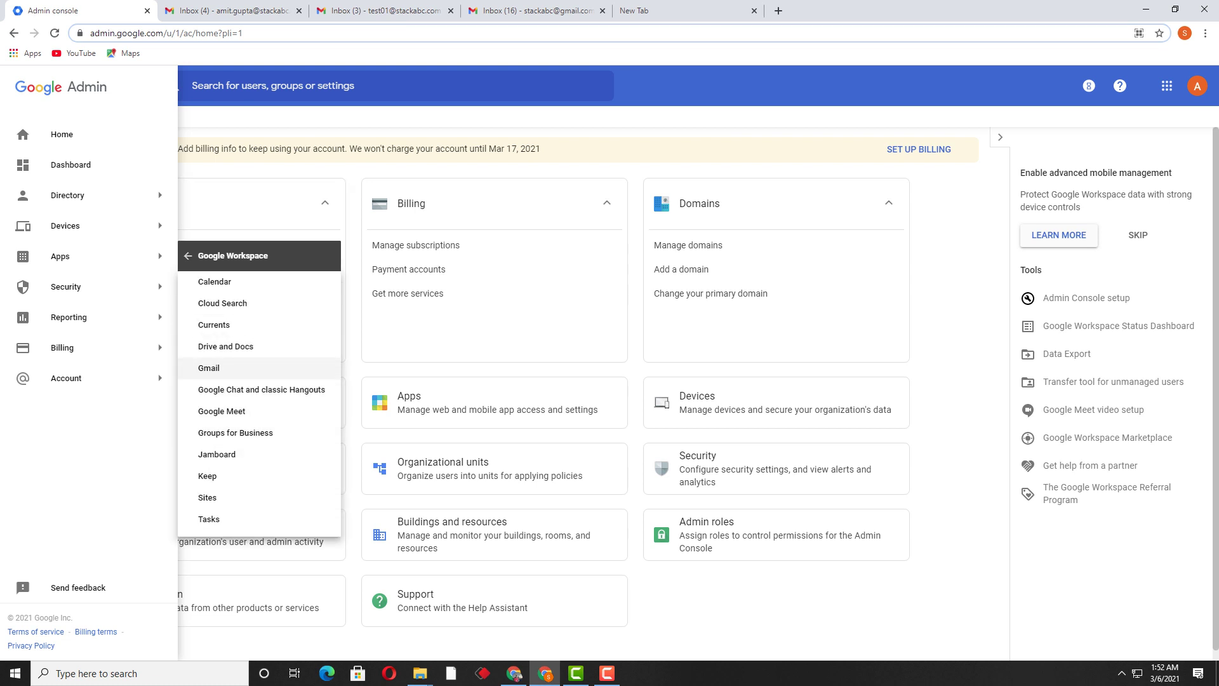
{"action": "left_click", "coordinate": [209, 368]}
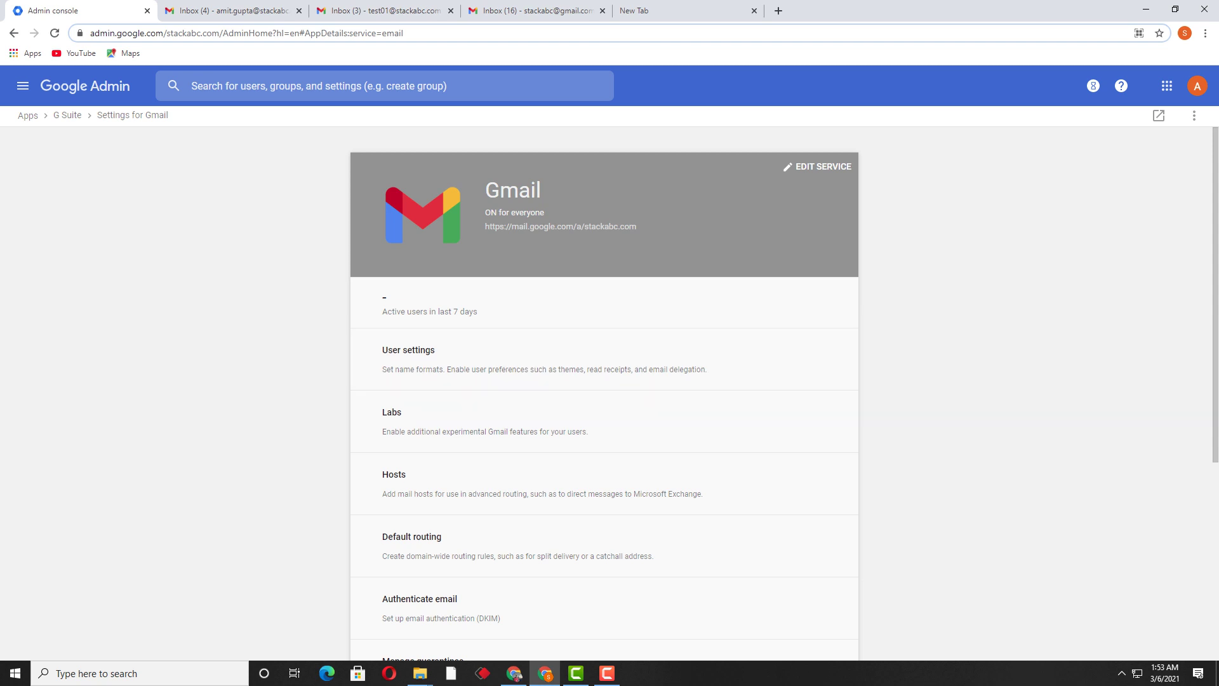
Scroll down the Gmail settings page and open Advanced settings.
{"action": "scroll", "coordinate": [603, 292], "scroll_direction": "down", "scroll_amount": 5}
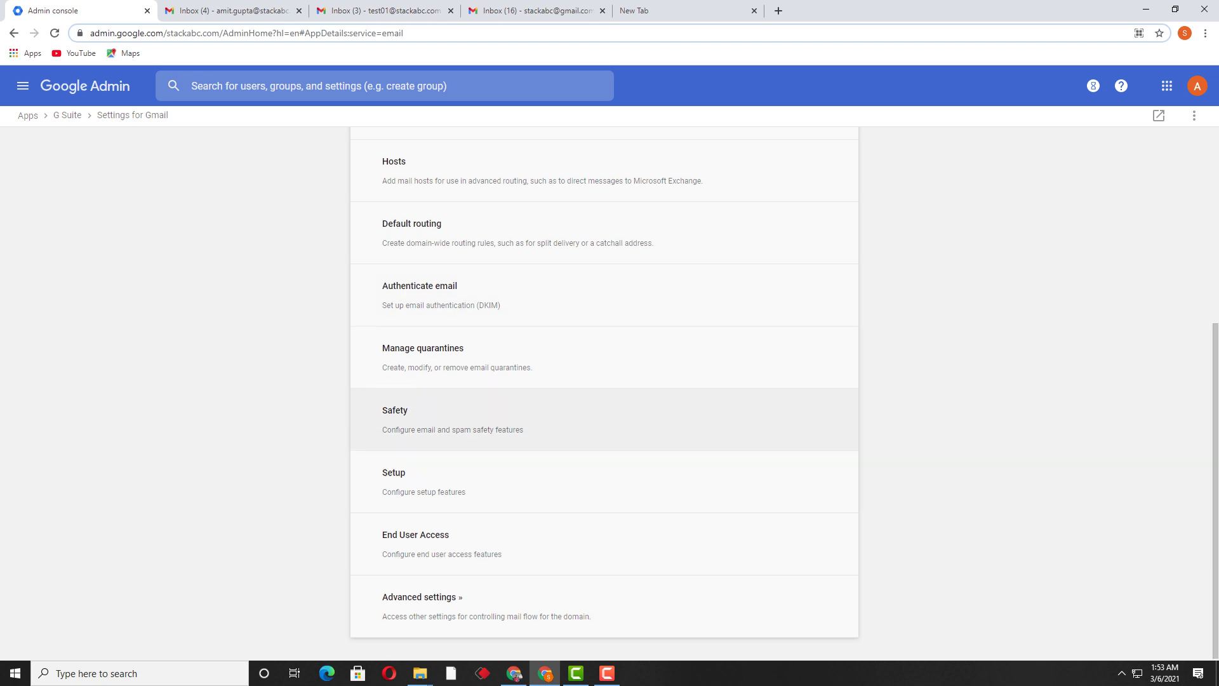
{"action": "scroll", "coordinate": [603, 413], "scroll_direction": "up", "scroll_amount": 4}
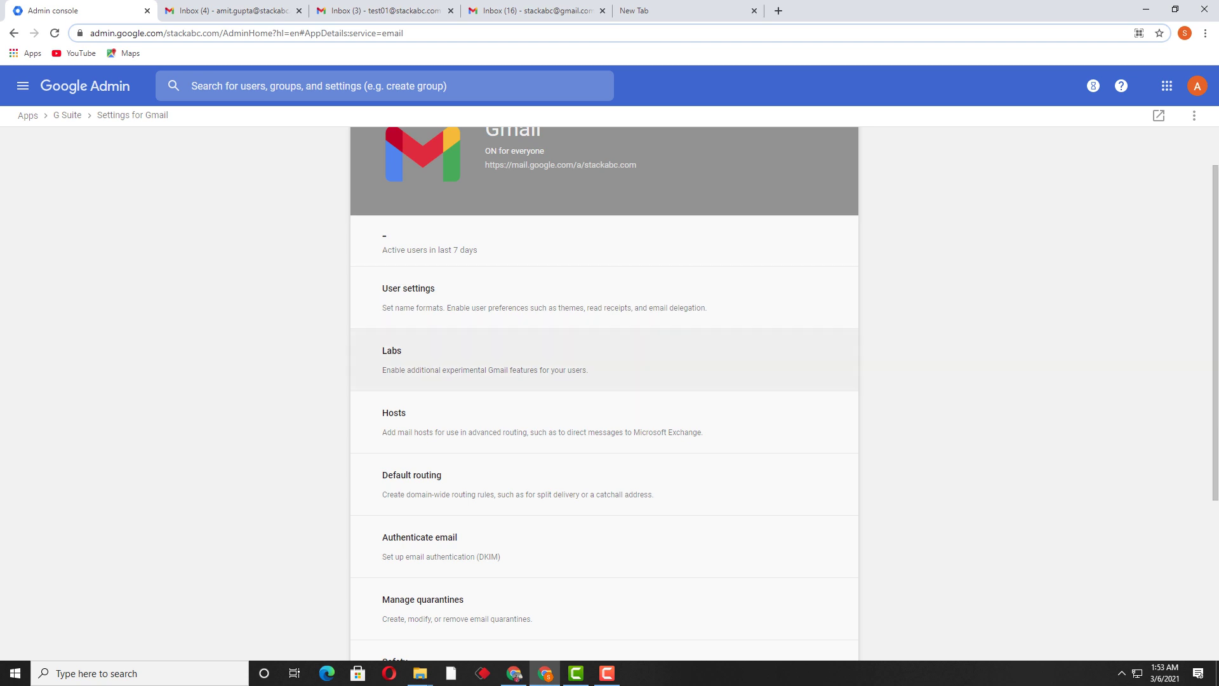
{"action": "scroll", "coordinate": [605, 356], "scroll_direction": "down", "scroll_amount": 4}
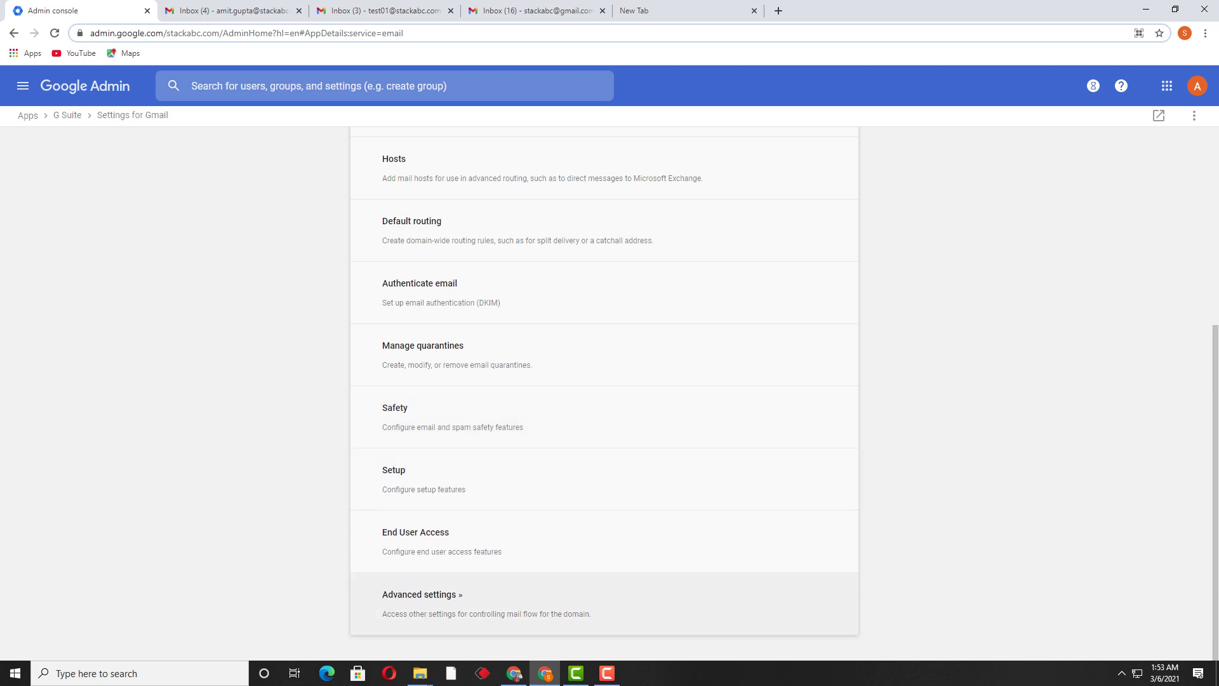
{"action": "left_click", "coordinate": [420, 594]}
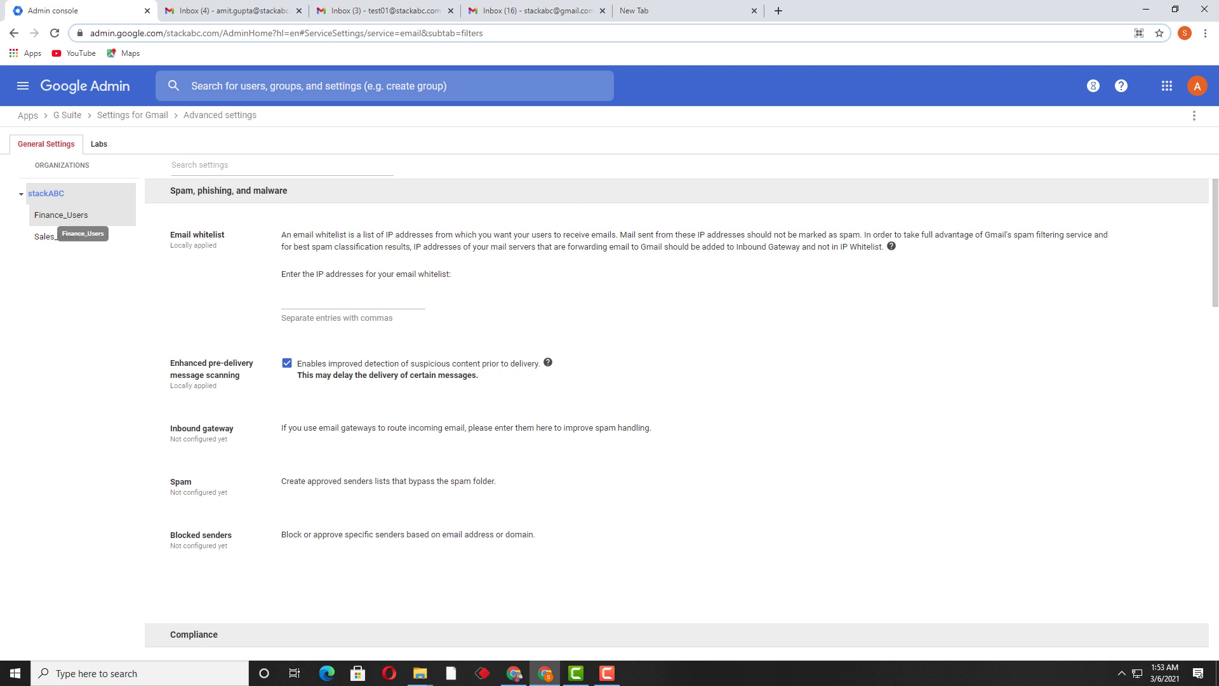
Check Finance_Users, return to stackABC, and start configuring a Blocked senders setting.
{"action": "left_click", "coordinate": [61, 215]}
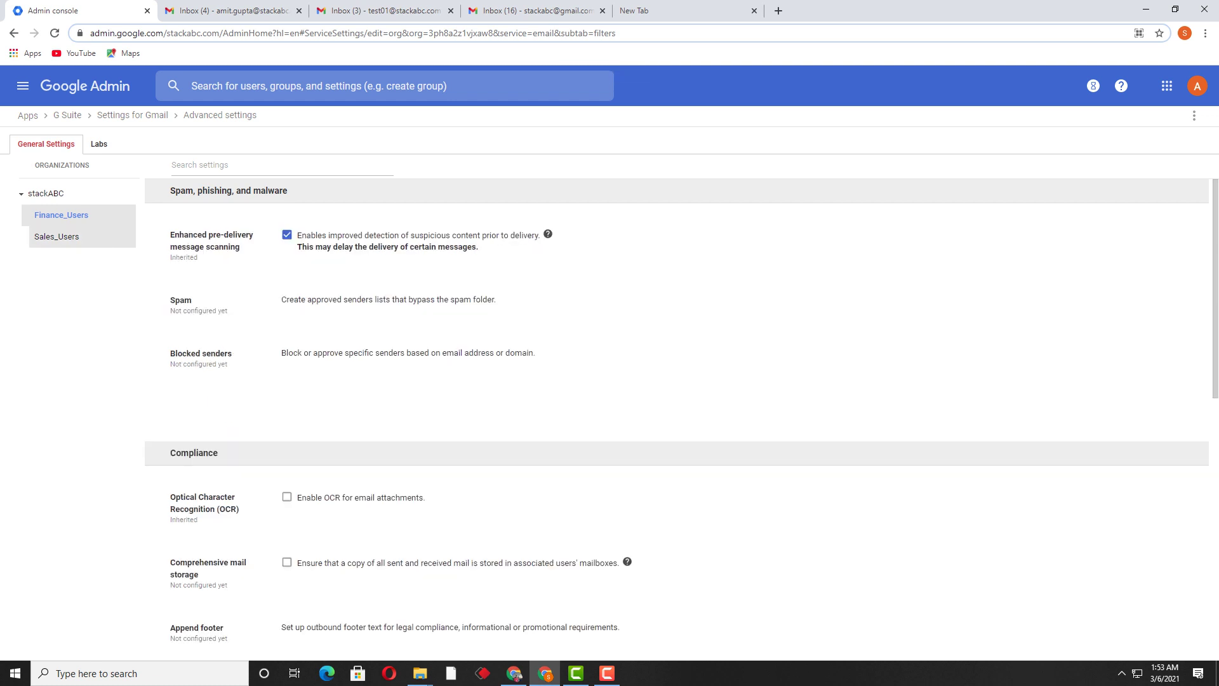
{"action": "scroll", "coordinate": [635, 304], "scroll_direction": "down", "scroll_amount": 3}
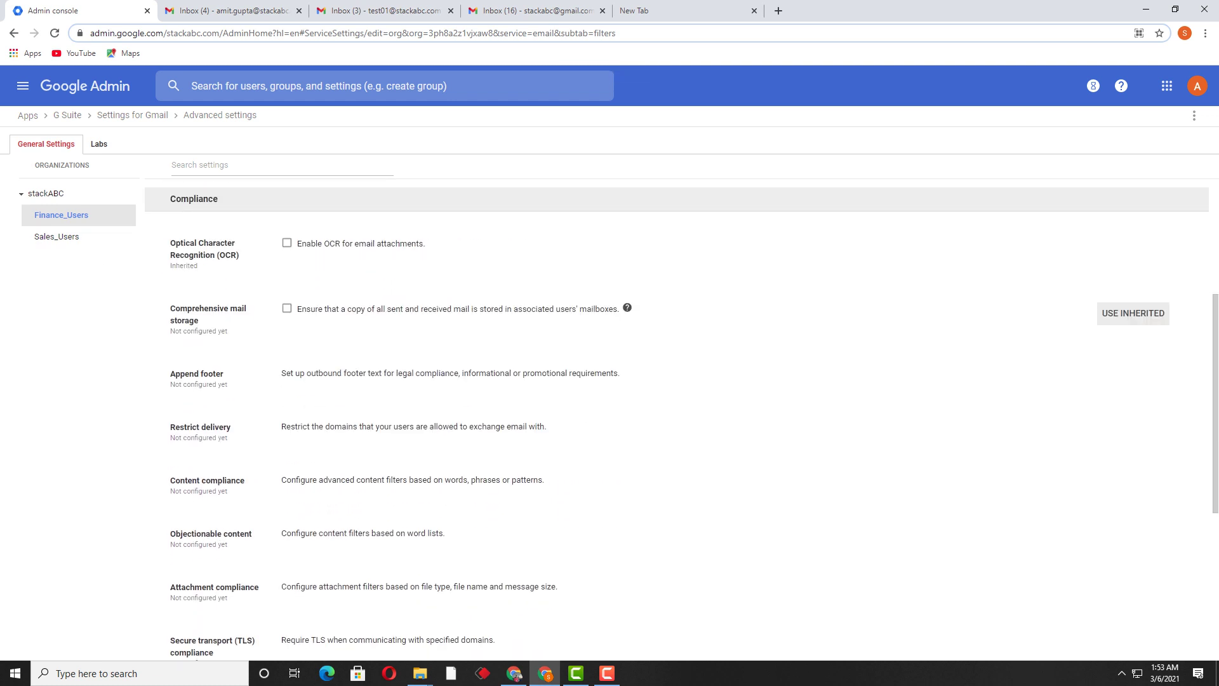
{"action": "scroll", "coordinate": [1137, 381], "scroll_direction": "up", "scroll_amount": 3}
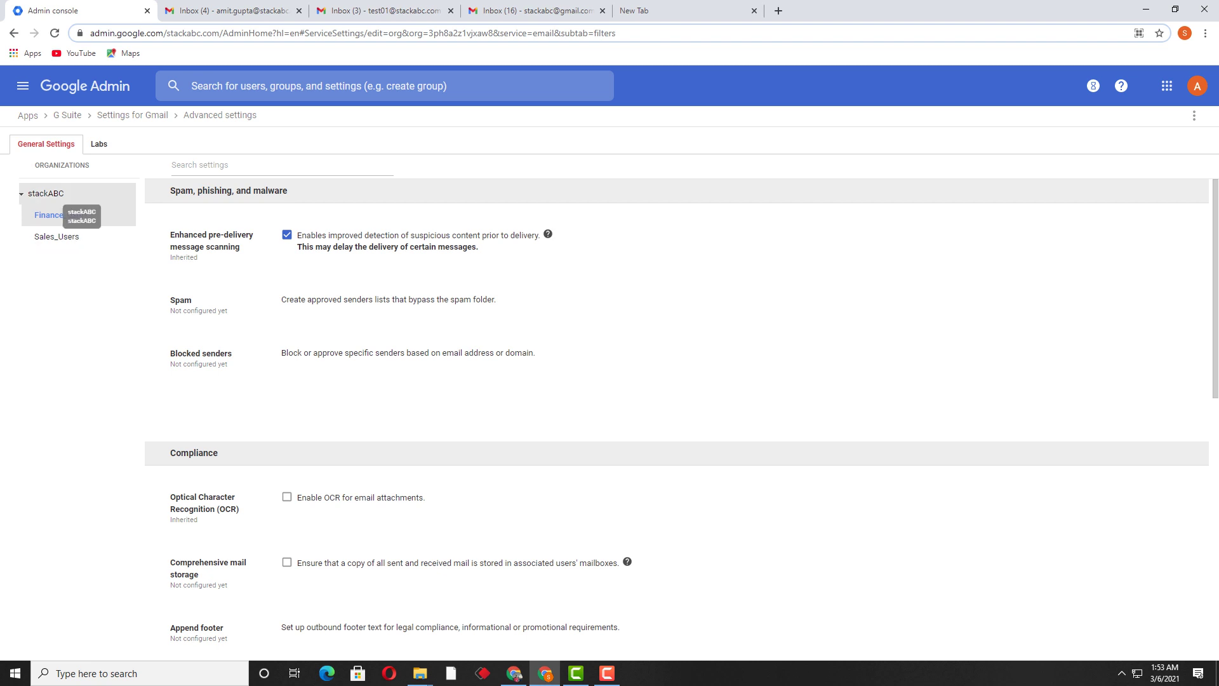
{"action": "left_click", "coordinate": [45, 193]}
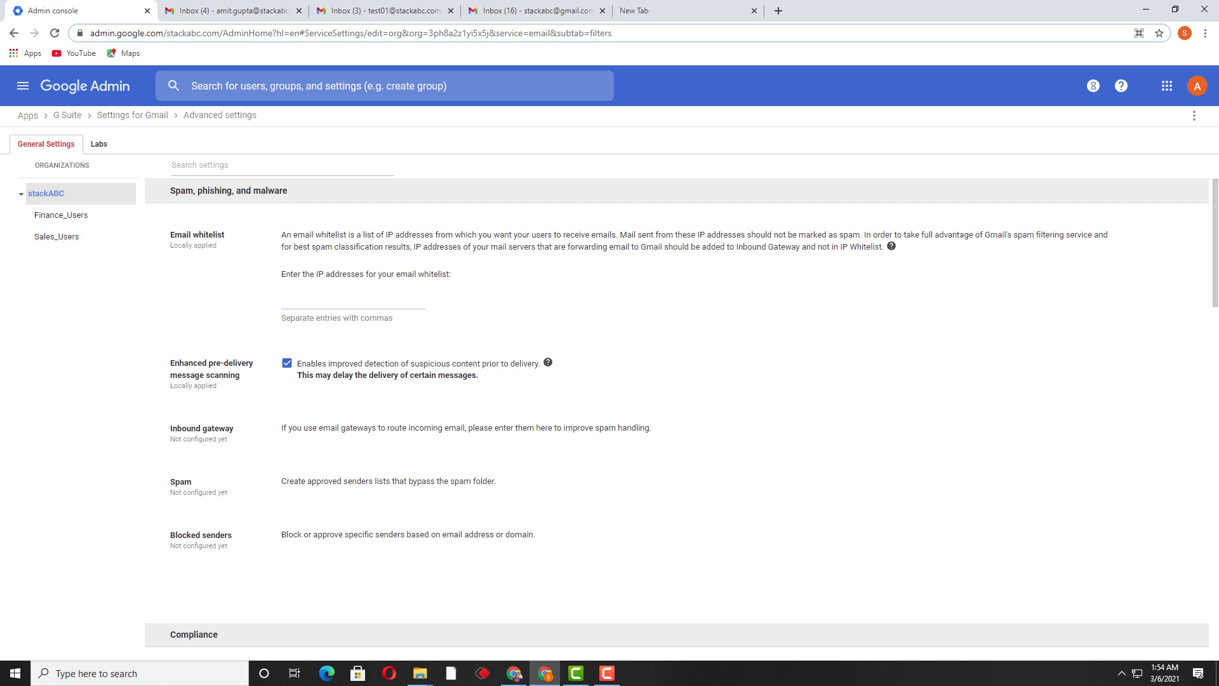
{"action": "scroll", "coordinate": [677, 413], "scroll_direction": "down", "scroll_amount": 4}
{"action": "scroll", "coordinate": [677, 413], "scroll_direction": "up", "scroll_amount": 2}
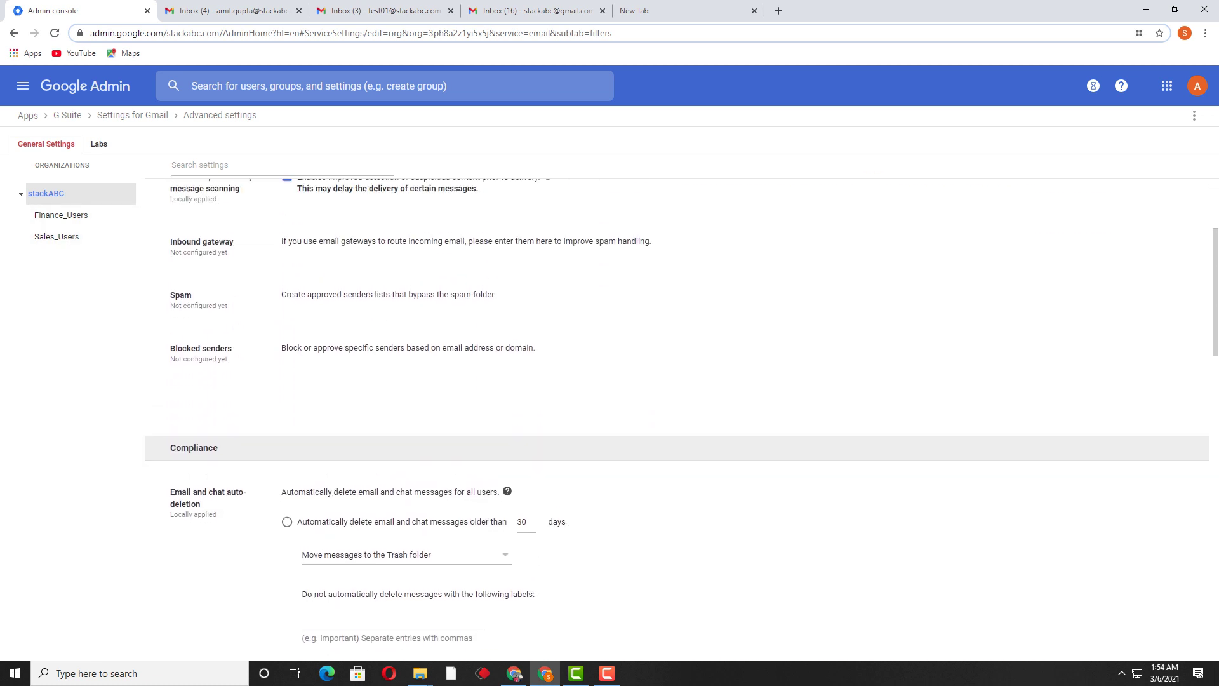
{"action": "mouse_move", "coordinate": [677, 413]}
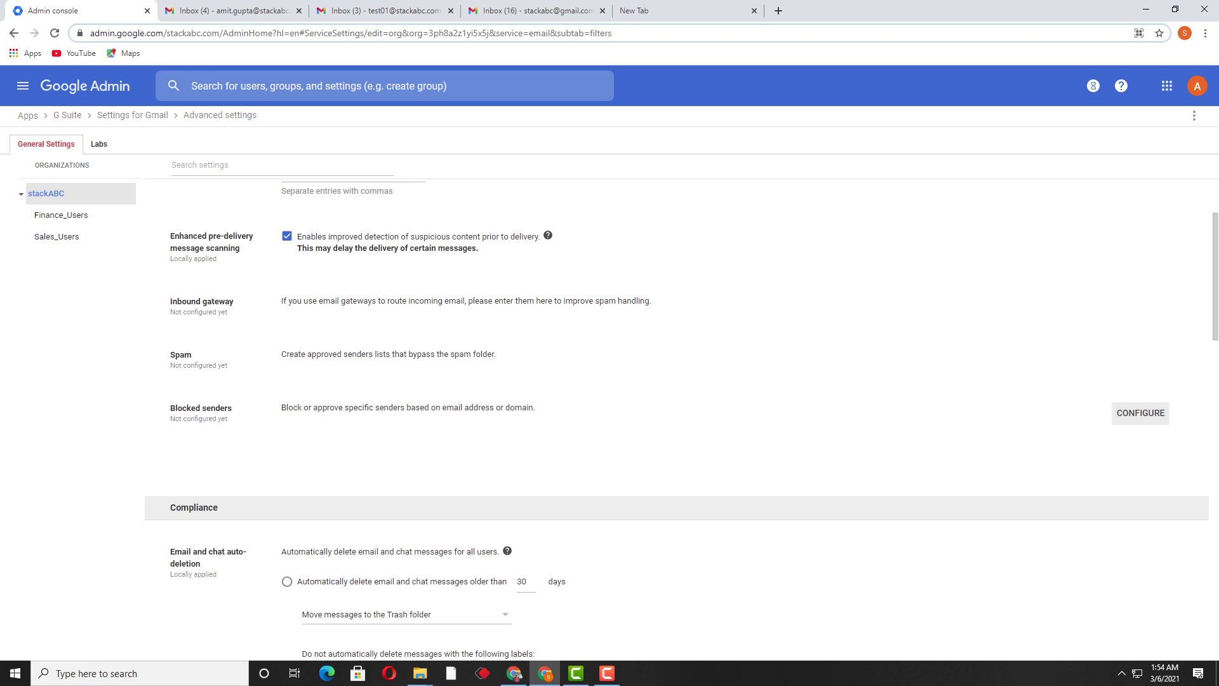
{"action": "scroll", "coordinate": [677, 412], "scroll_direction": "up", "scroll_amount": 2}
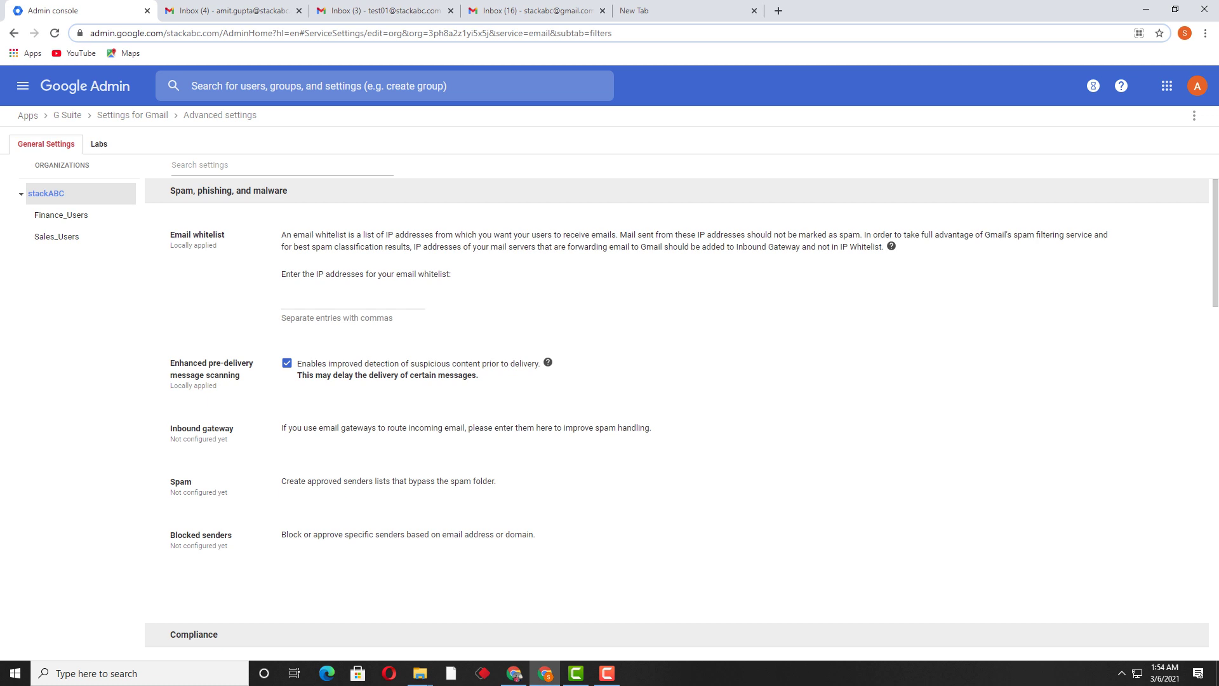
{"action": "scroll", "coordinate": [677, 432], "scroll_direction": "down", "scroll_amount": 2}
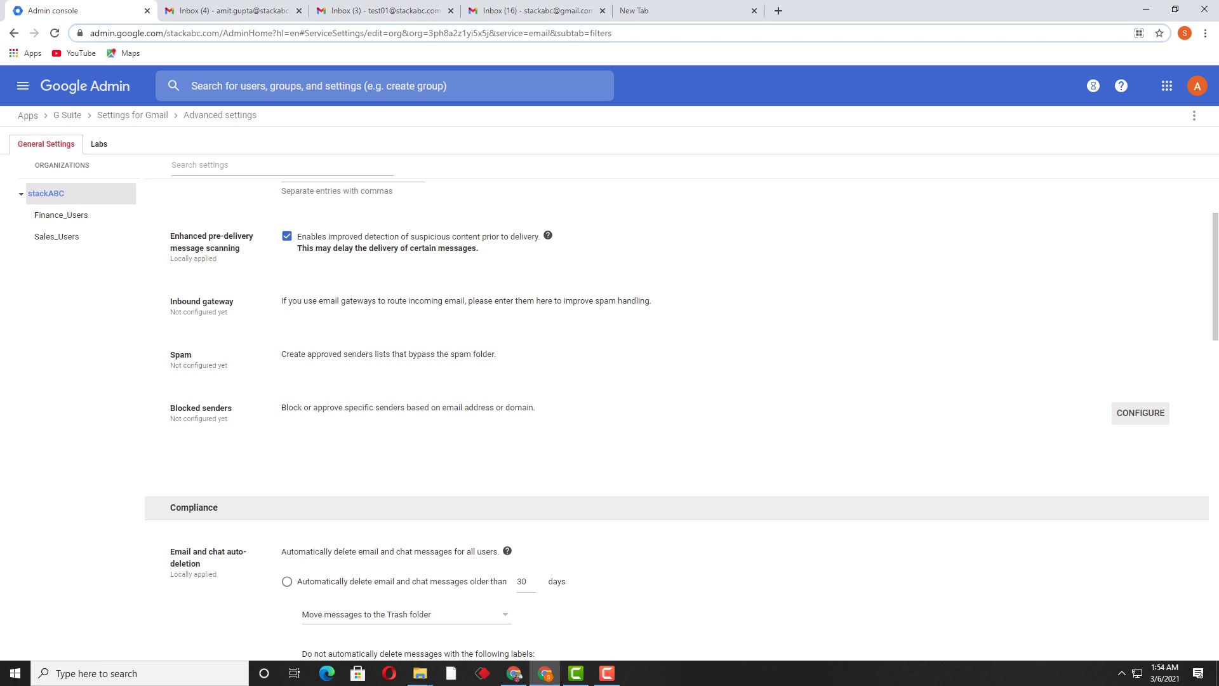
{"action": "left_click", "coordinate": [1141, 412]}
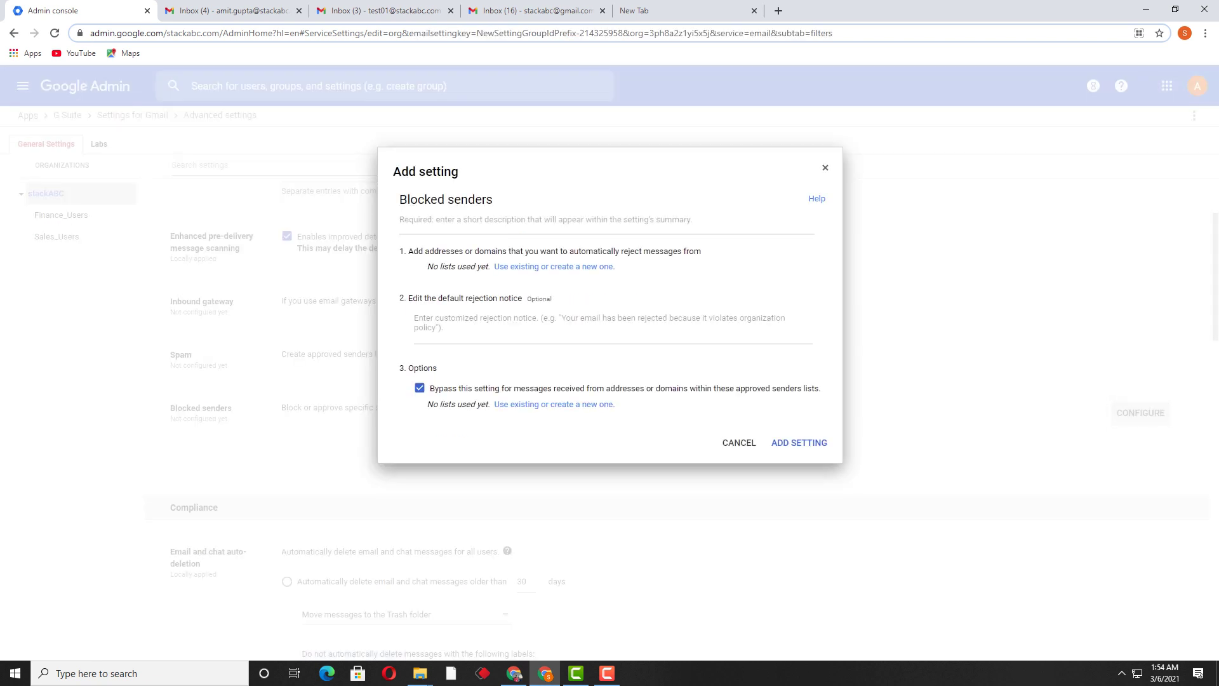
Enter 'Spam_Users_Blocked' as the Blocked senders setting's description.
{"action": "left_click", "coordinate": [603, 222]}
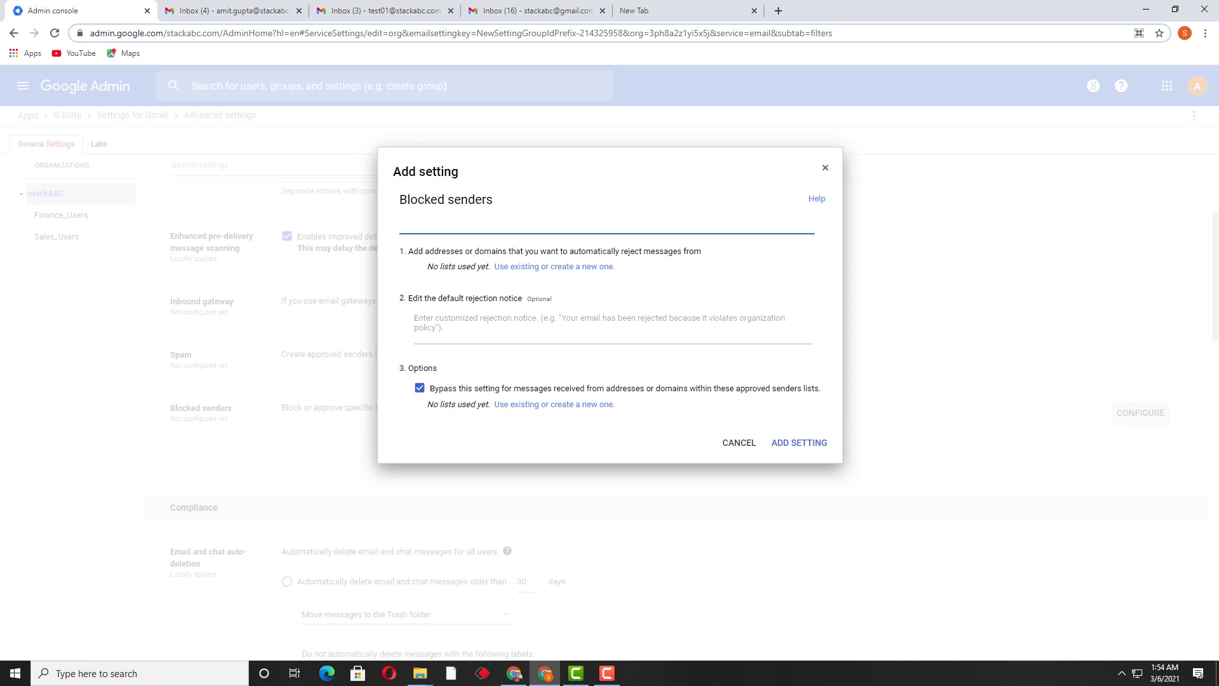
{"action": "type", "text": "Spam"}
{"action": "type", "text": " USers"}
{"action": "key", "text": "BackSpace"}
{"action": "key", "text": "BackSpace"}
{"action": "key", "text": "BackSpace"}
{"action": "type", "text": "sers"}
{"action": "key", "text": "BackSpace"}
{"action": "type", "text": "_Users_Blocked"}
Create a new address list named Blocked_Users_01 for the blocked senders setting.
{"action": "left_click", "coordinate": [554, 266]}
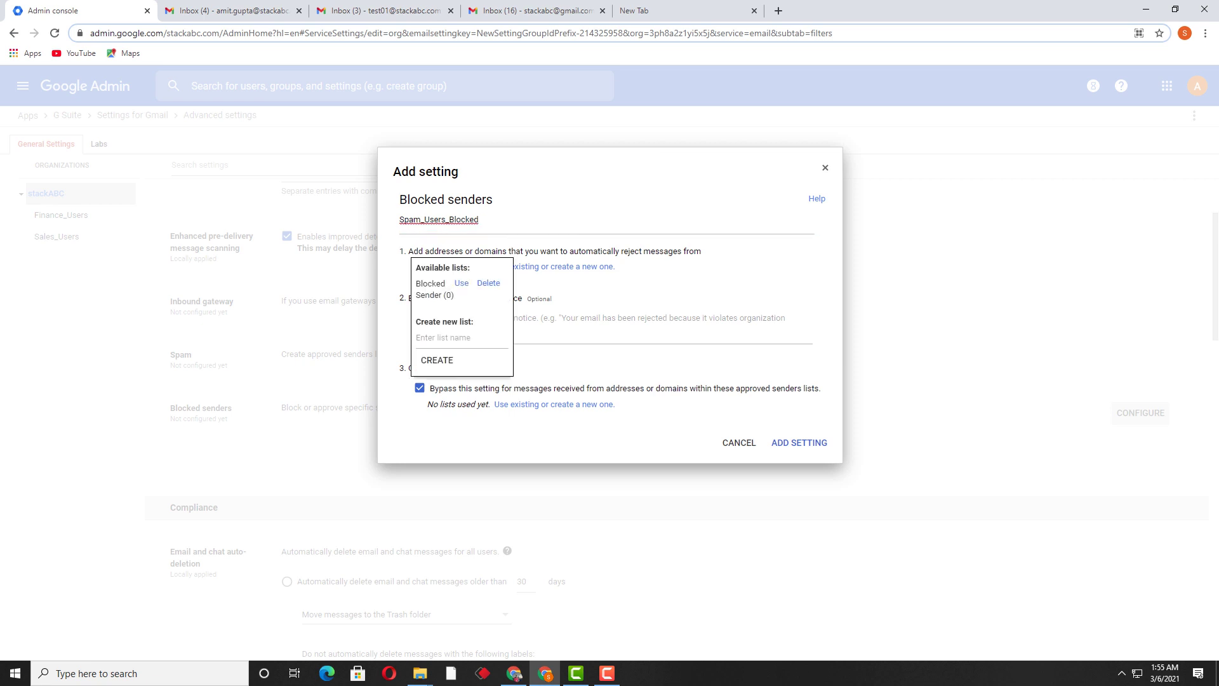
{"action": "key", "text": "Escape"}
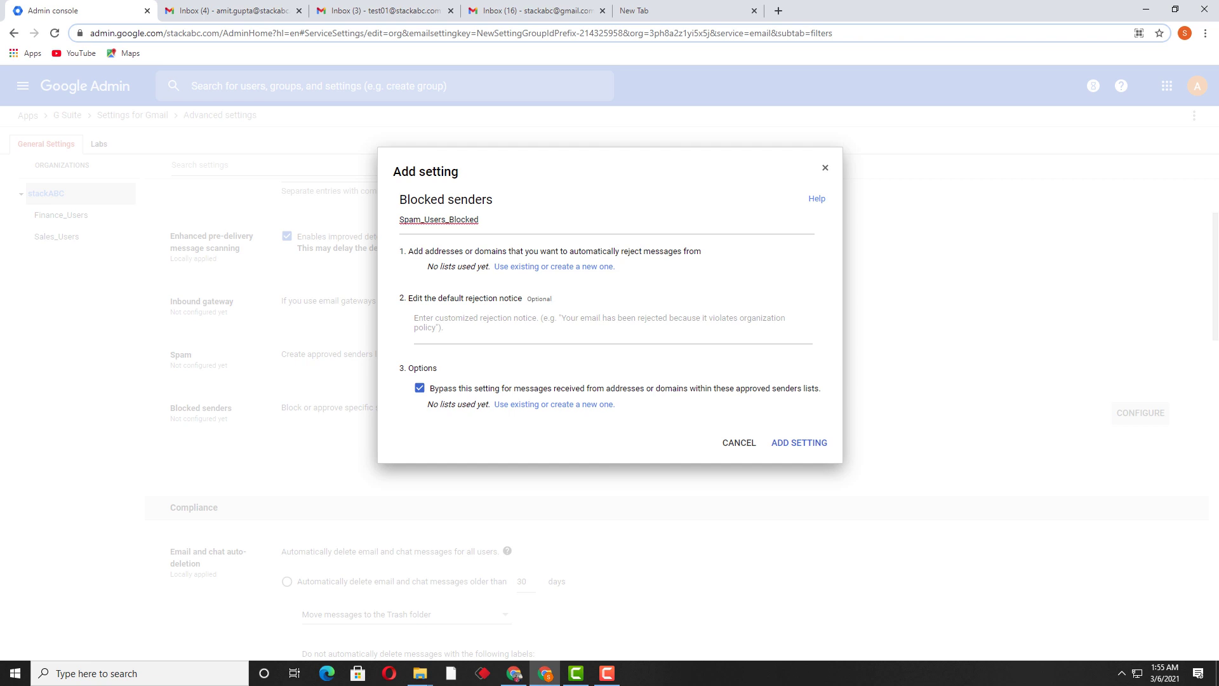
{"action": "left_click", "coordinate": [512, 267]}
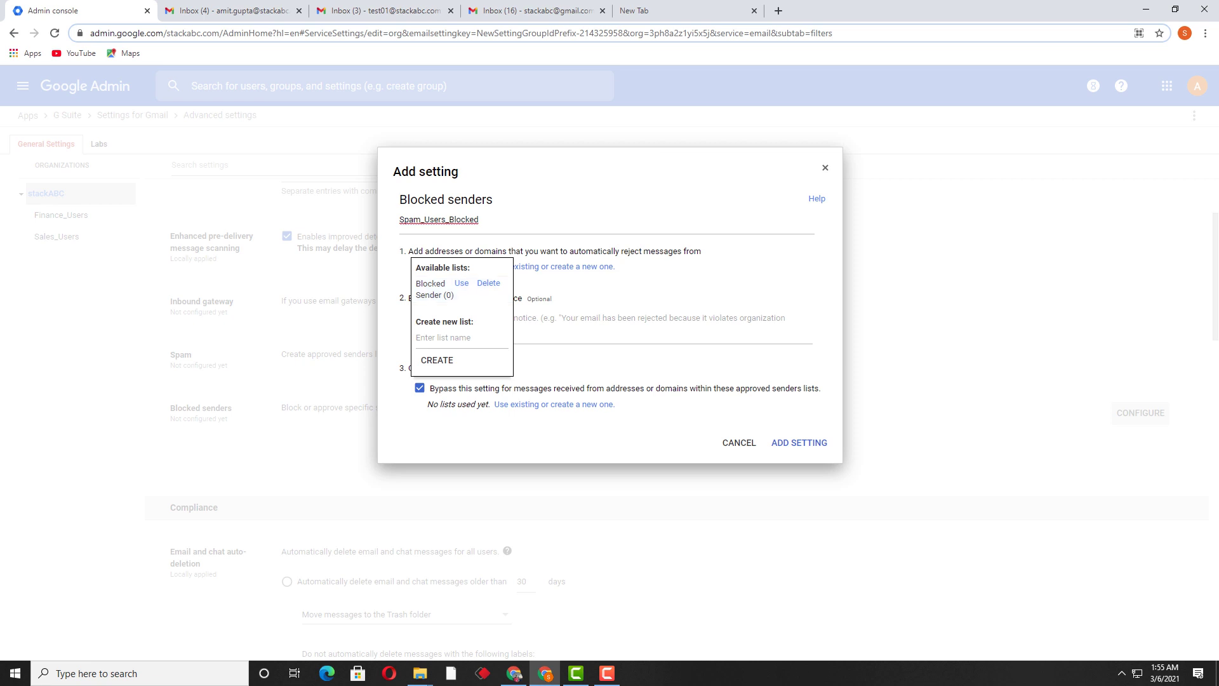
{"action": "left_click", "coordinate": [425, 337]}
{"action": "type", "text": "Blocked_USers"}
{"action": "key", "text": "BackSpace"}
{"action": "key", "text": "BackSpace"}
{"action": "key", "text": "BackSpace"}
{"action": "key", "text": "BackSpace"}
{"action": "type", "text": "sers_01"}
{"action": "key", "text": "Return"}
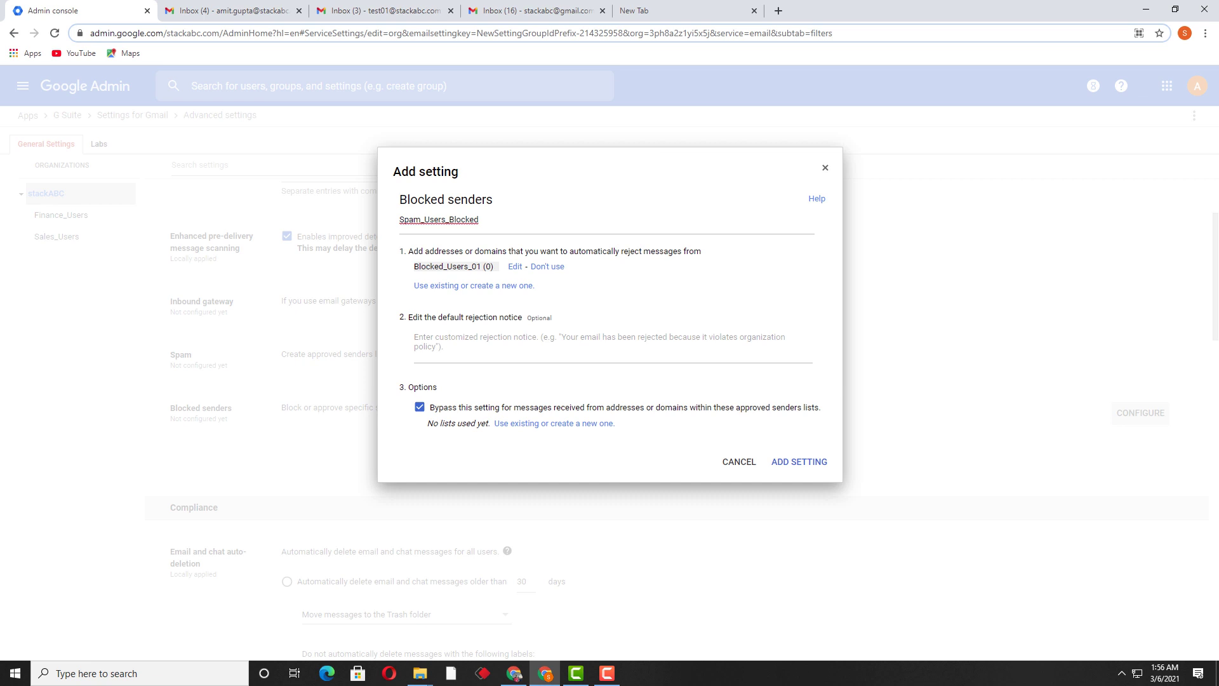
Add the blocked sender's Gmail address to the Blocked_Users_01 list.
{"action": "left_click", "coordinate": [515, 266]}
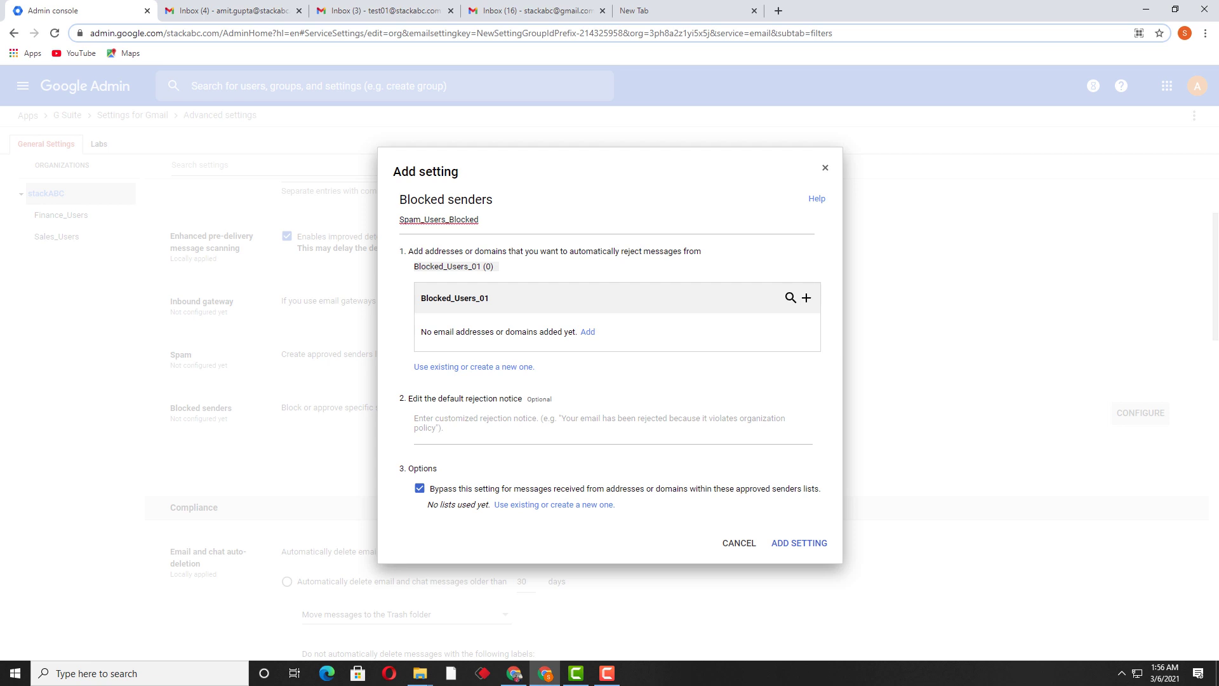
{"action": "left_click", "coordinate": [588, 332]}
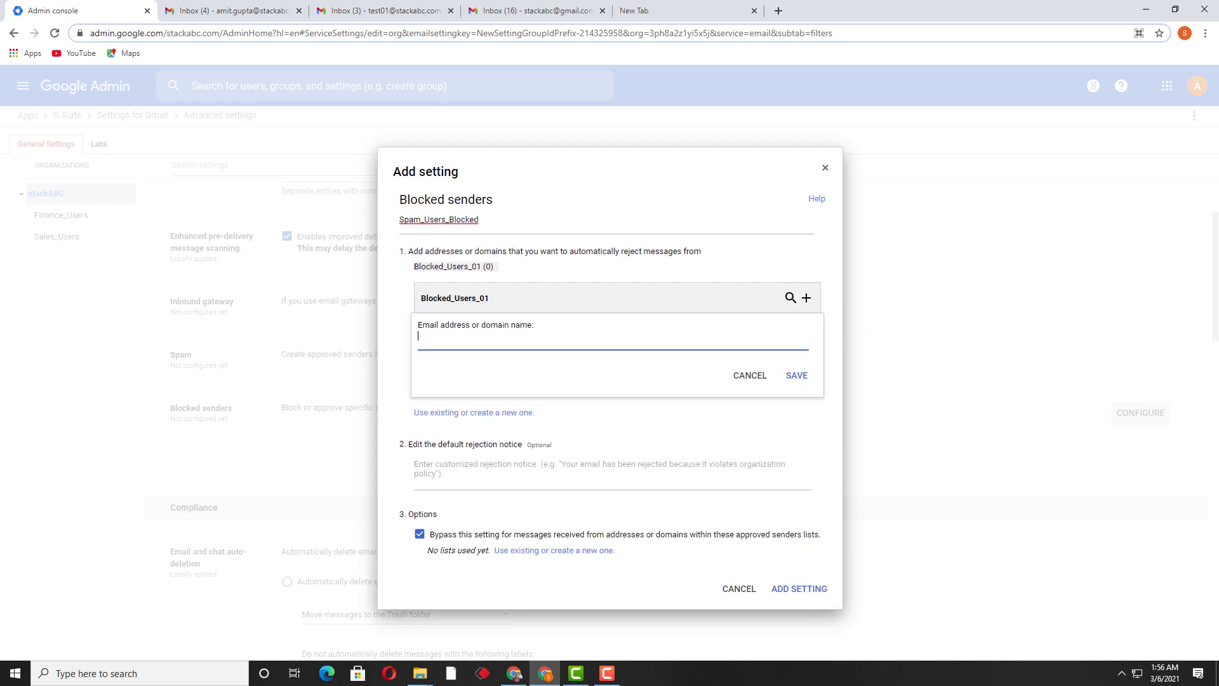
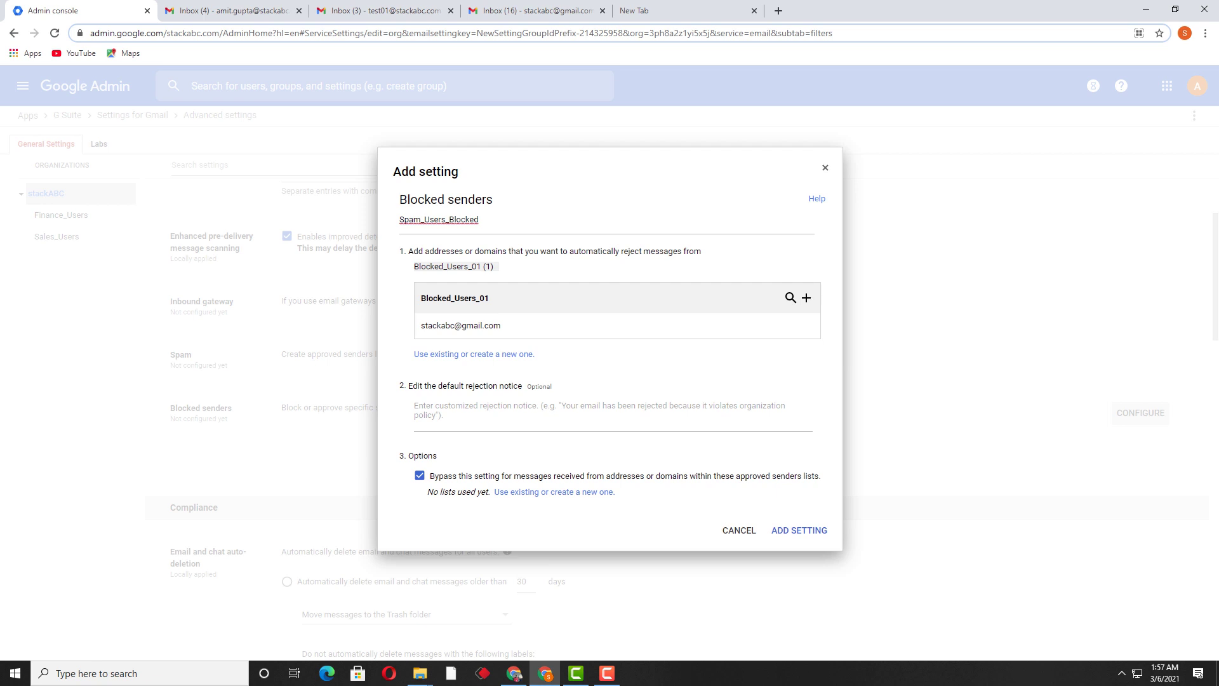
Write a rejection notice saying the account cannot email stackabc.com, then add the setting.
{"action": "left_click", "coordinate": [444, 410]}
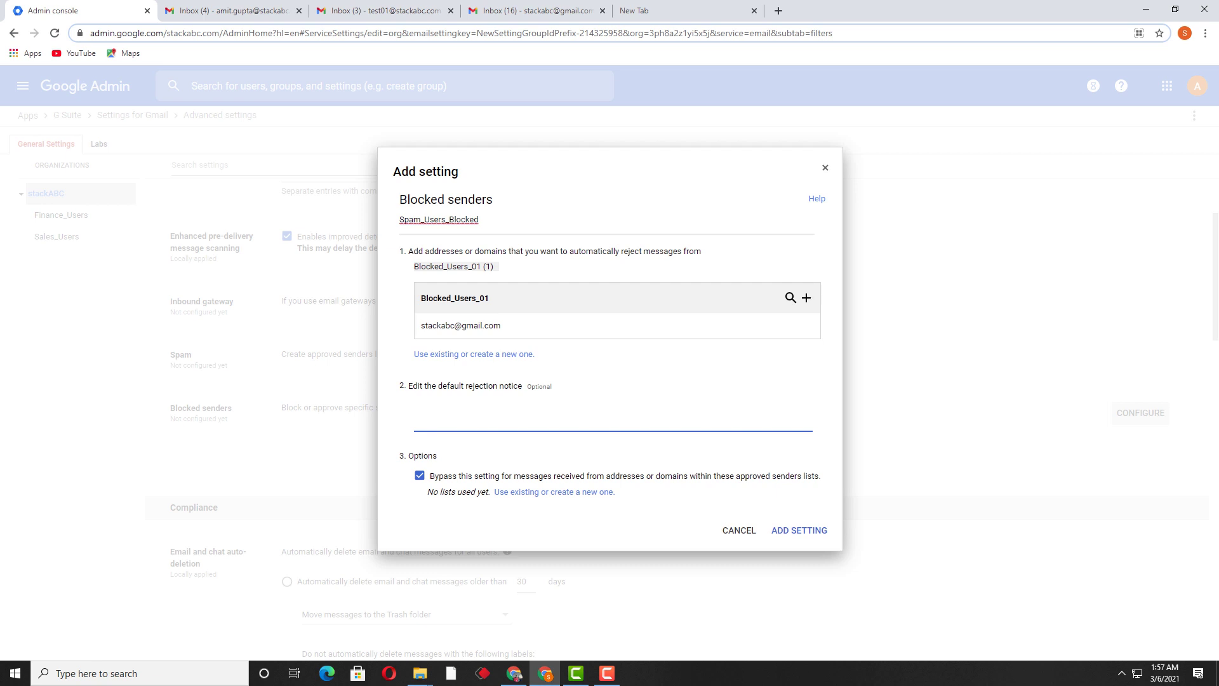
{"action": "type", "text": "Your email accountsis not allowed to send the ema"}
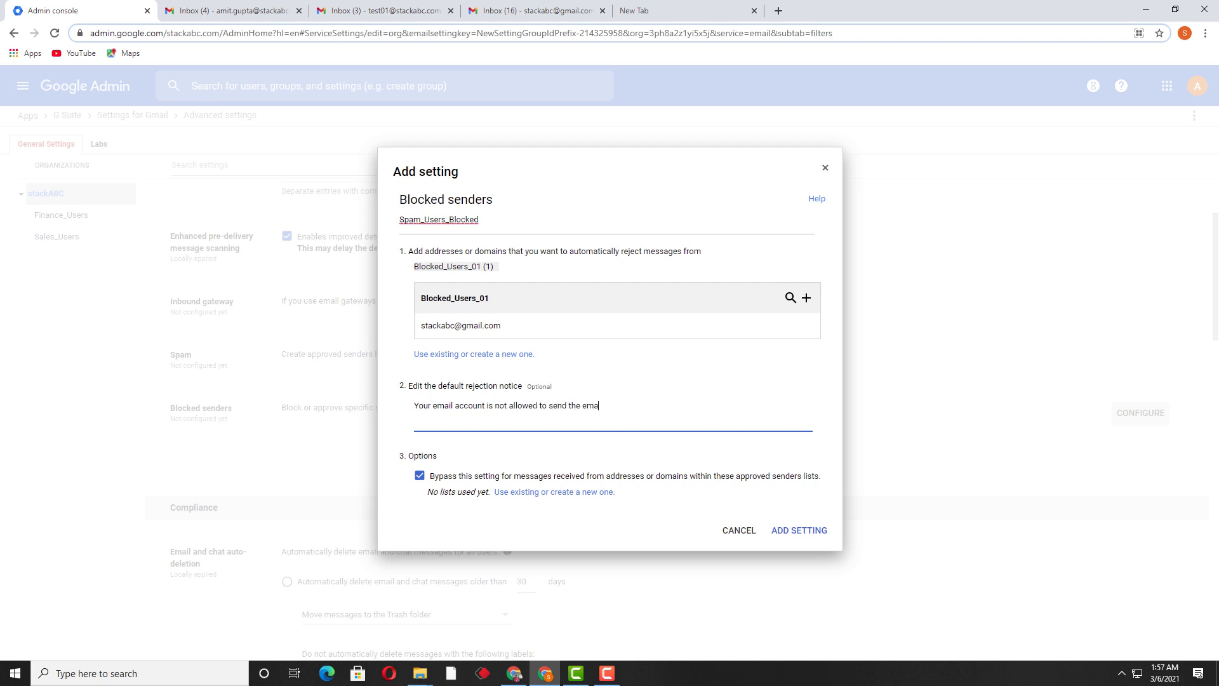
{"action": "type", "text": "il on stackabc.com"}
{"action": "left_click_drag", "start_coordinate": [414, 405], "coordinate": [668, 405]}
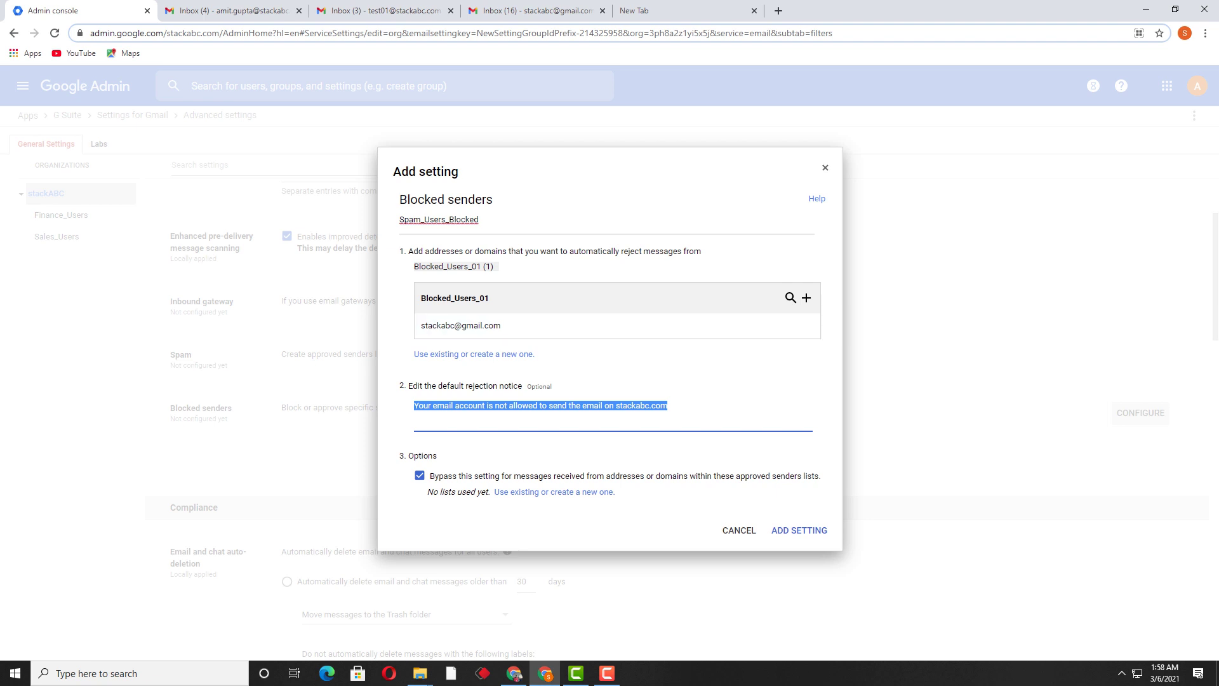
{"action": "left_click", "coordinate": [799, 530]}
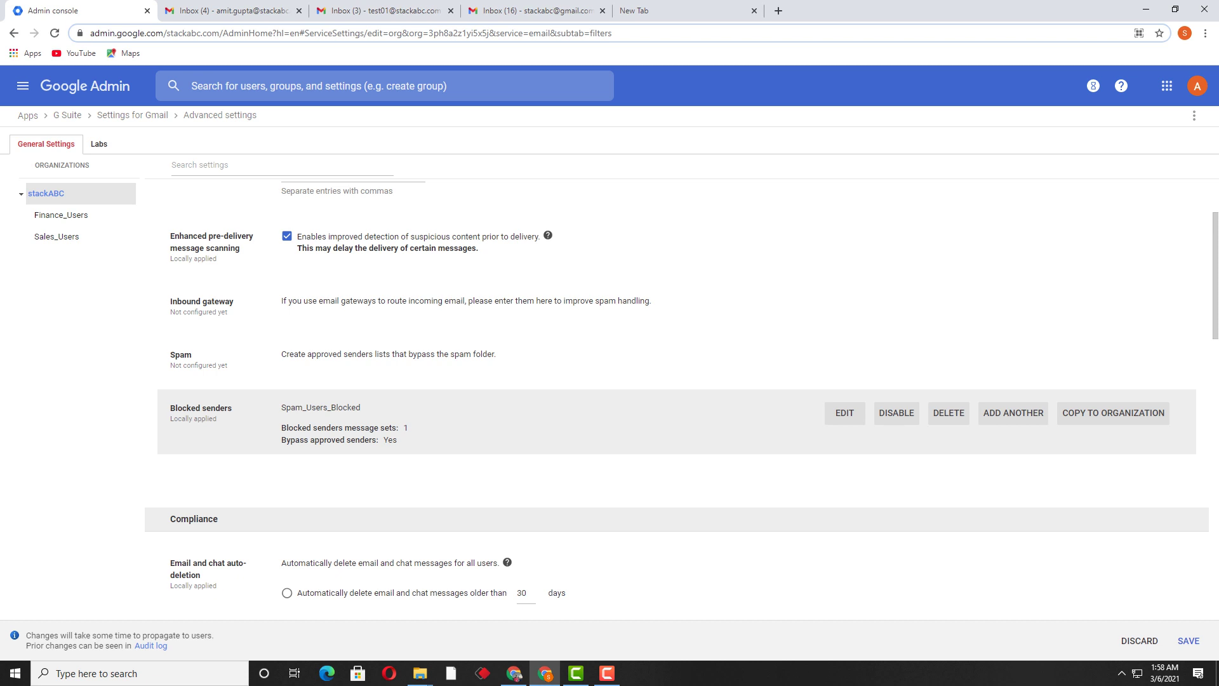
Save the Gmail settings and switch to the blocked sender's Gmail tab.
{"action": "scroll", "coordinate": [682, 397], "scroll_direction": "down", "scroll_amount": 1}
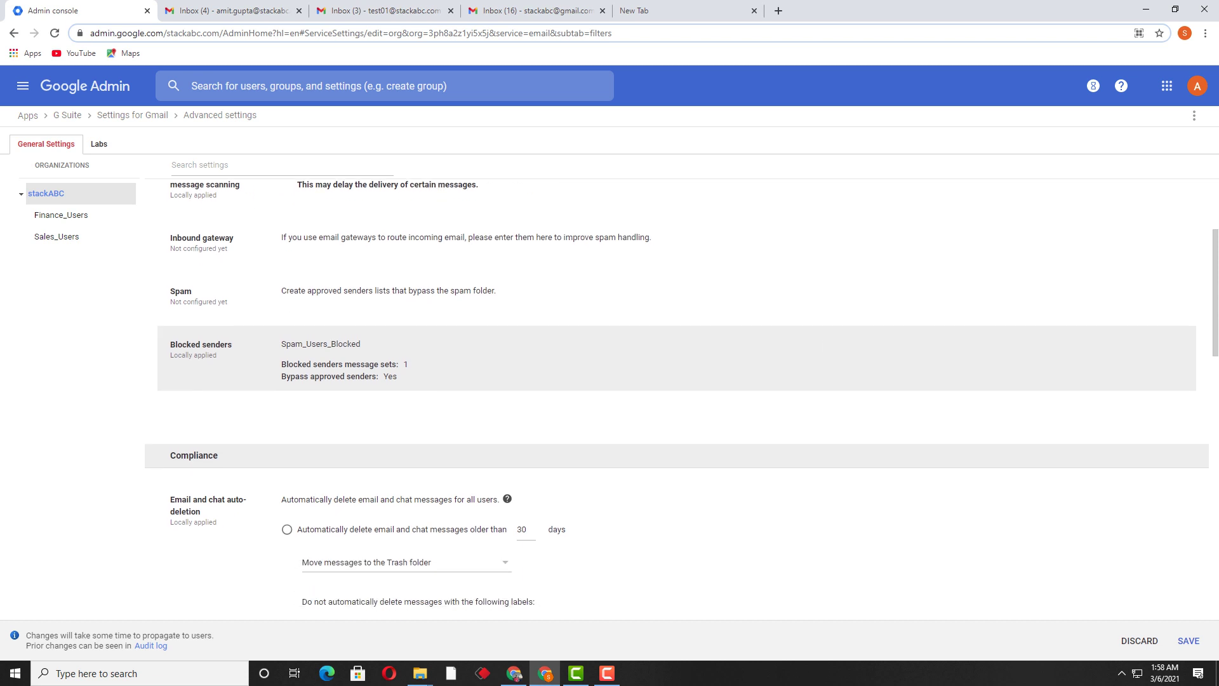
{"action": "left_click", "coordinate": [1189, 641]}
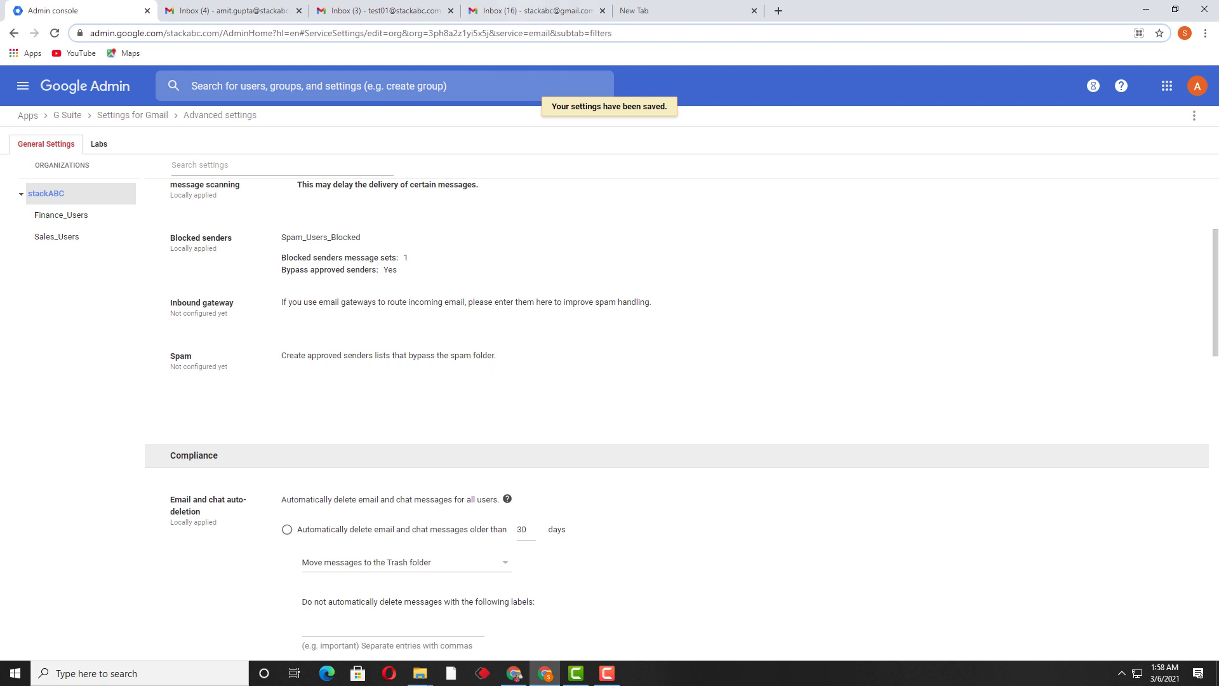
{"action": "left_click", "coordinate": [537, 10]}
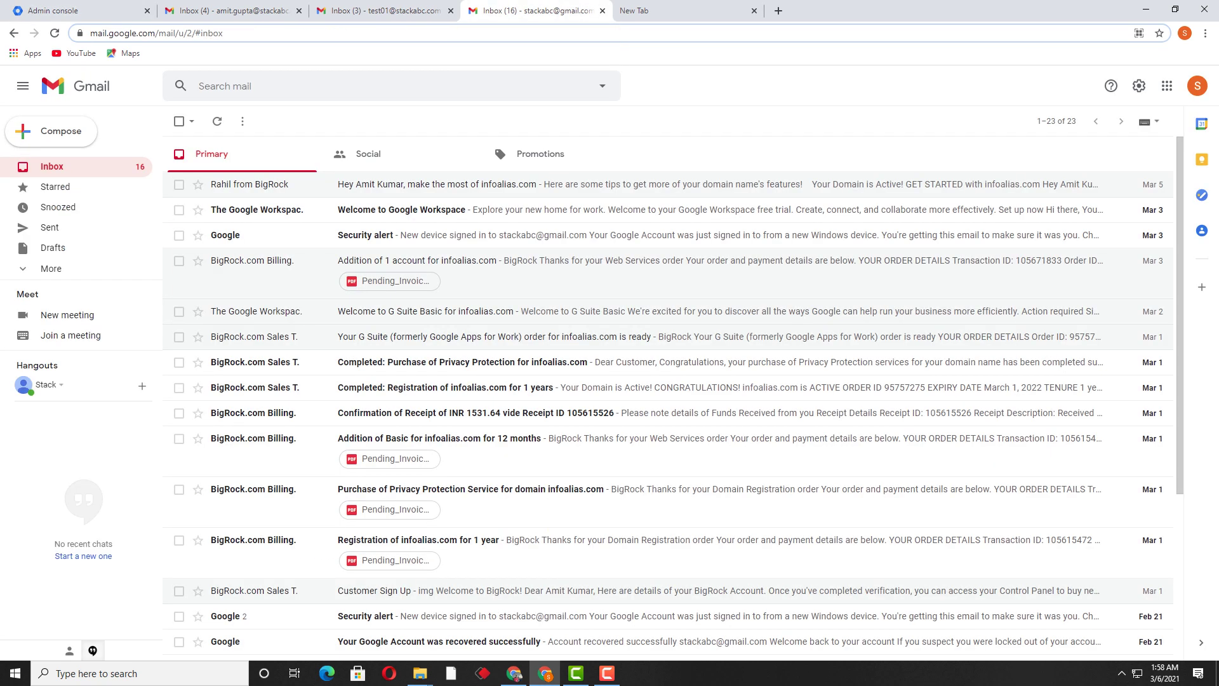
Send 'test for checking blocked msg' with a short test body to the stackabc.com user.
{"action": "left_click", "coordinate": [52, 130]}
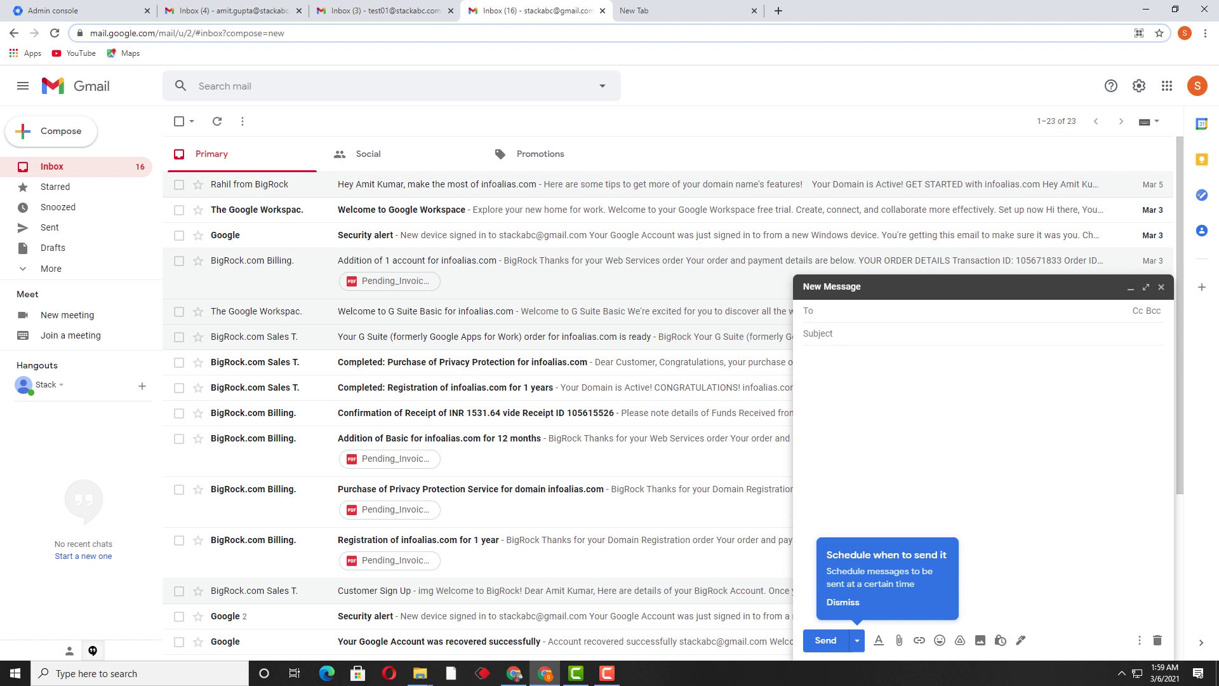
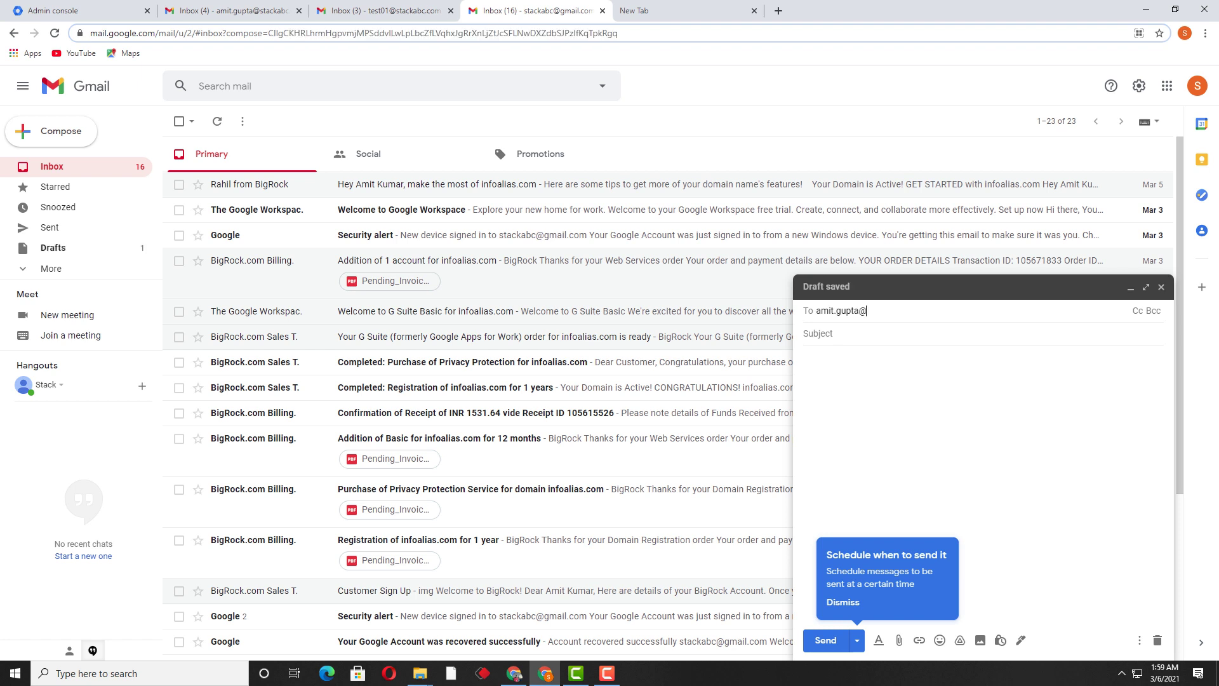
{"action": "key", "text": "Tab"}
{"action": "type", "text": "tst"}
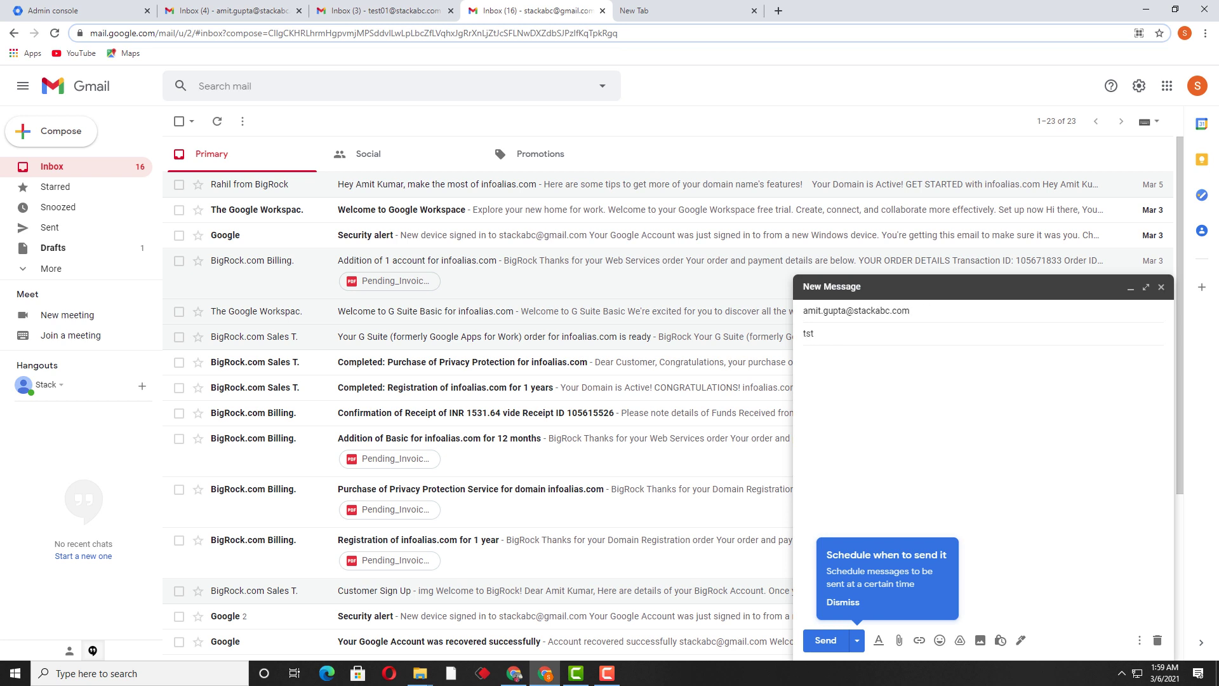
{"action": "key", "text": "BackSpace"}
{"action": "key", "text": "BackSpace"}
{"action": "key", "text": "BackSpace"}
{"action": "type", "text": "test for checking blocked msg"}
{"action": "key", "text": "Tab"}
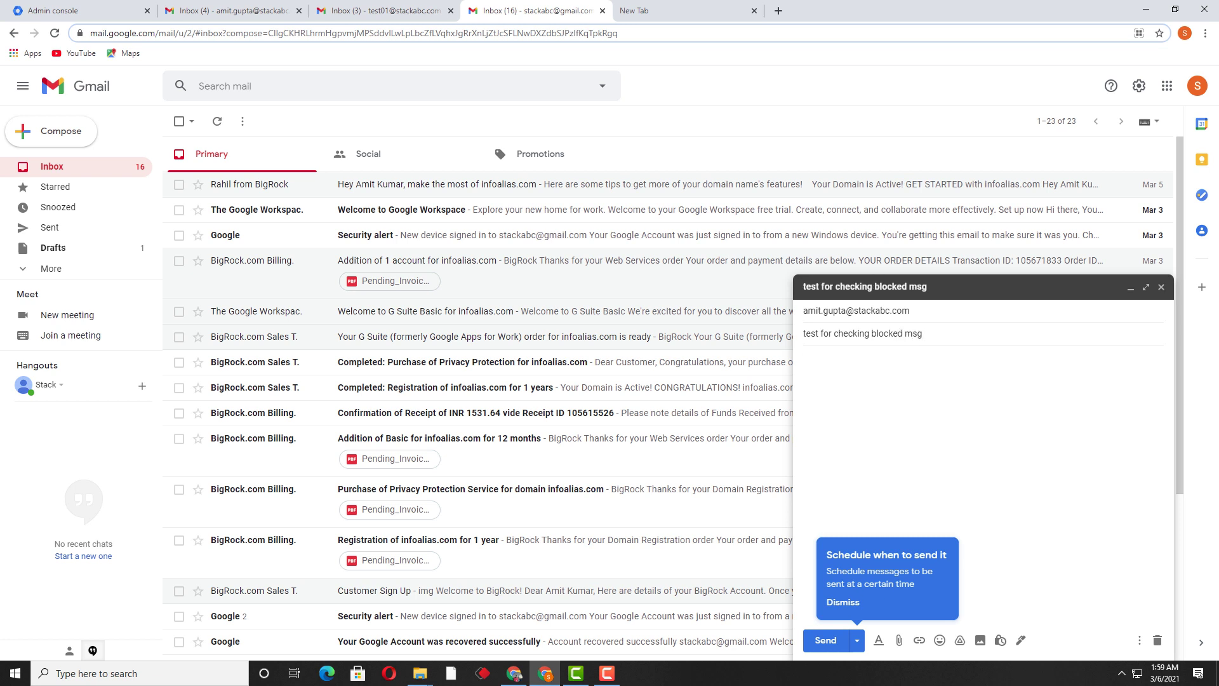
{"action": "type", "text": "tes"}
{"action": "key", "text": "BackSpace"}
{"action": "key", "text": "BackSpace"}
{"action": "key", "text": "BackSpace"}
{"action": "type", "text": "this"}
{"action": "type", "text": "tis only test email message"}
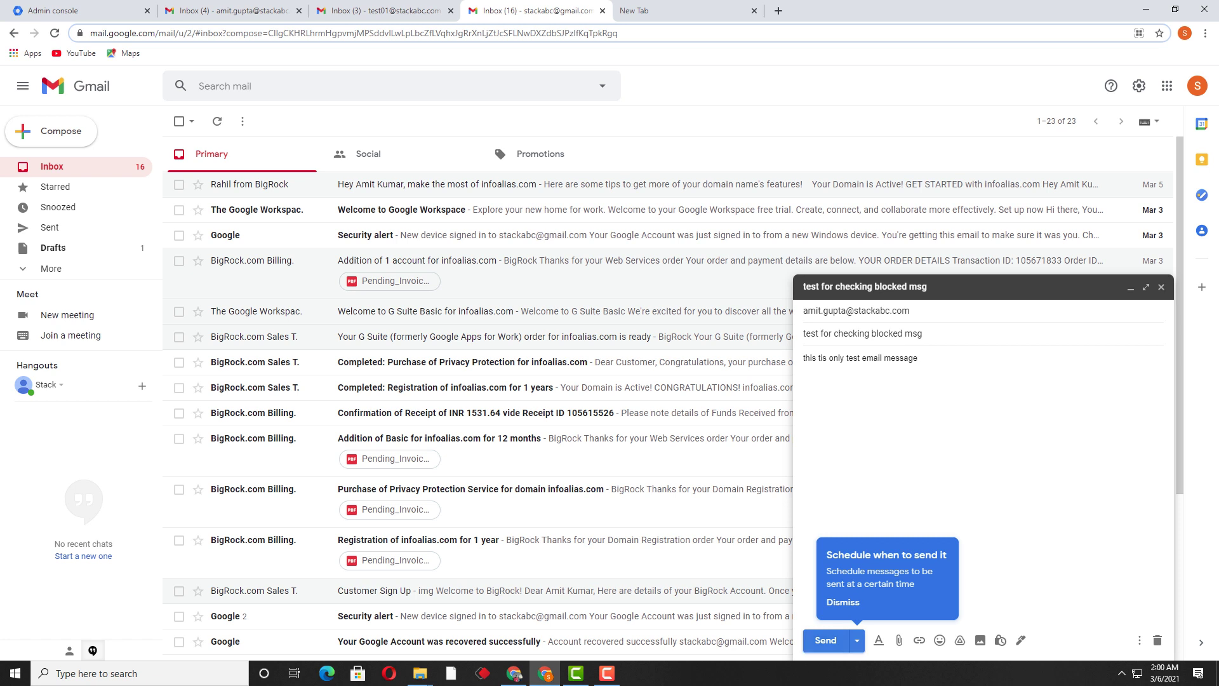
{"action": "left_click", "coordinate": [826, 641]}
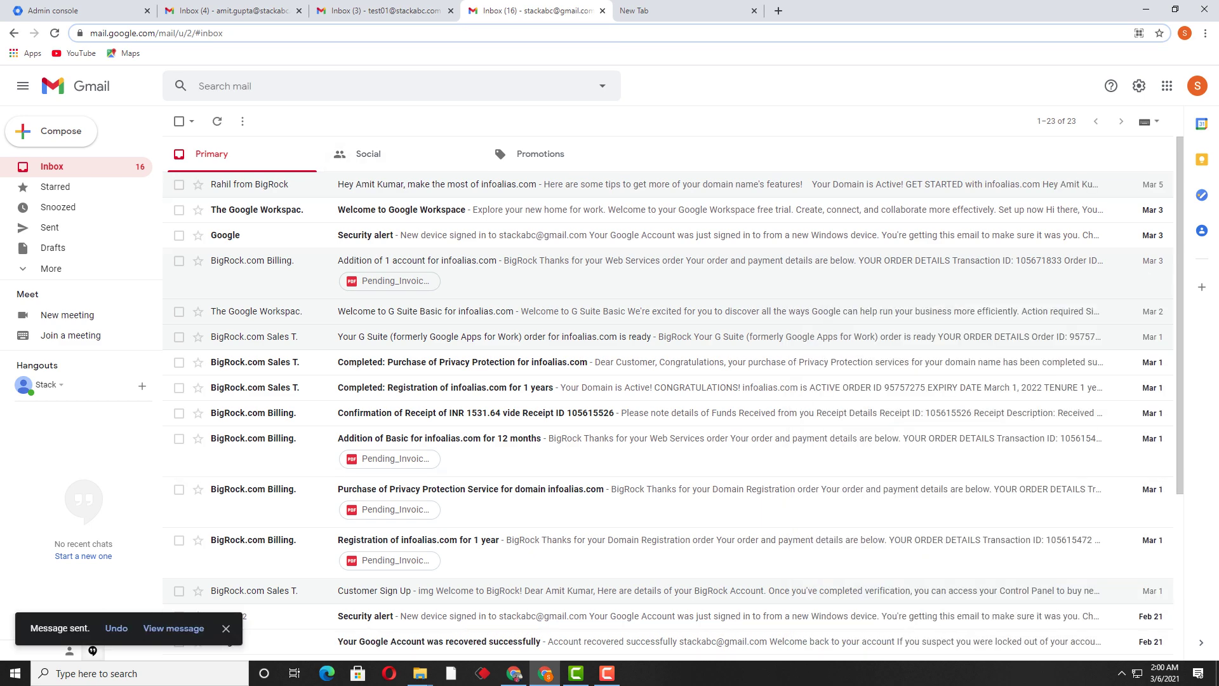
Refresh the recipient's inbox repeatedly to check whether the test mail arrived.
{"action": "left_click", "coordinate": [229, 11]}
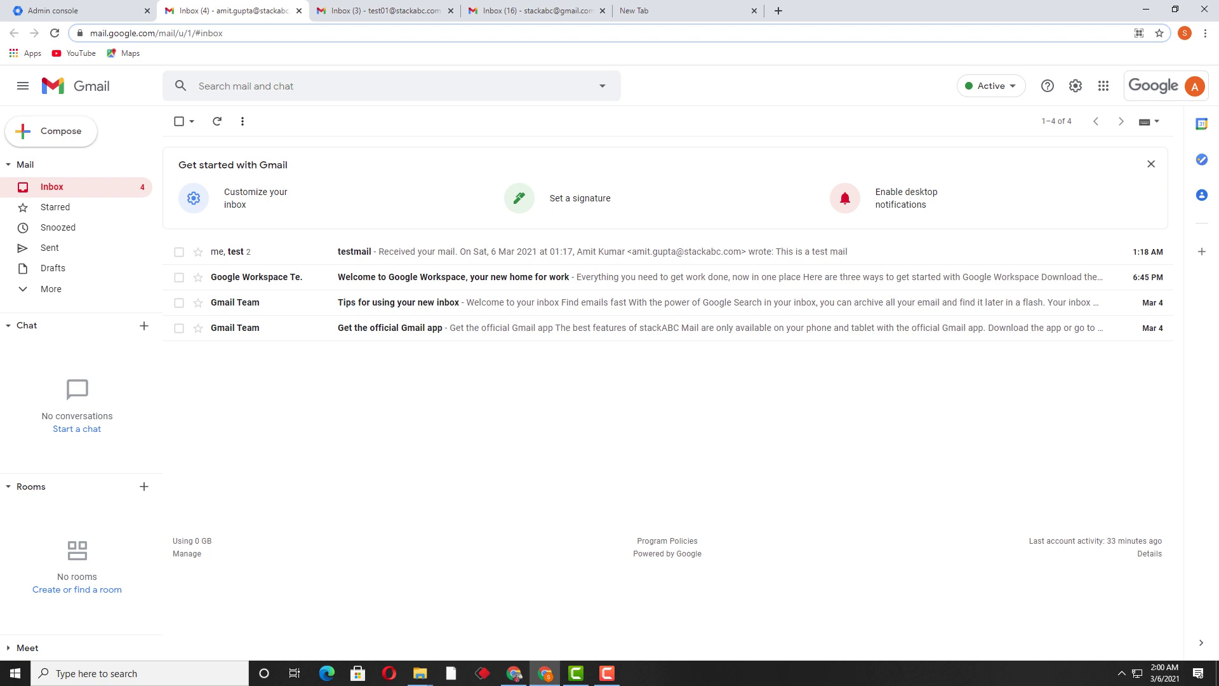
{"action": "left_click", "coordinate": [216, 121]}
{"action": "left_click", "coordinate": [216, 120]}
{"action": "left_click", "coordinate": [217, 120]}
{"action": "left_click", "coordinate": [217, 120]}
{"action": "left_click", "coordinate": [216, 120]}
Reload the recipient's inbox page, confirming no test mail arrived, and return to the sender's inbox.
{"action": "left_click", "coordinate": [216, 121]}
{"action": "key", "text": "ctrl+l"}
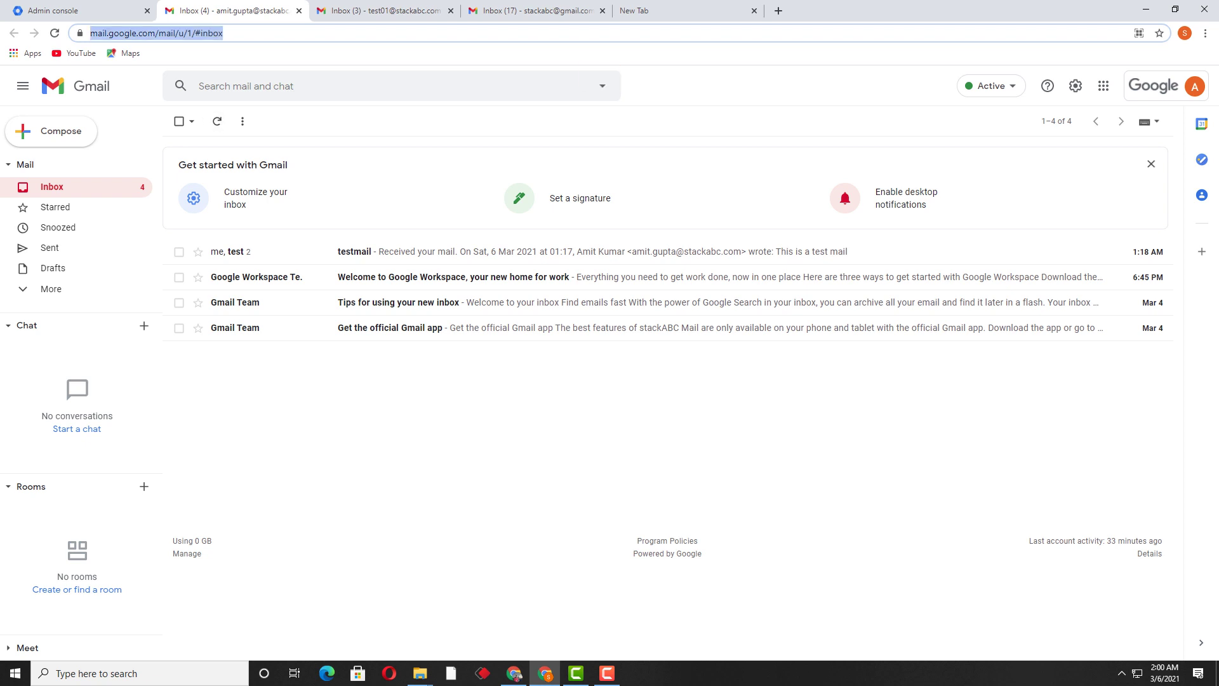
{"action": "key", "text": "Return"}
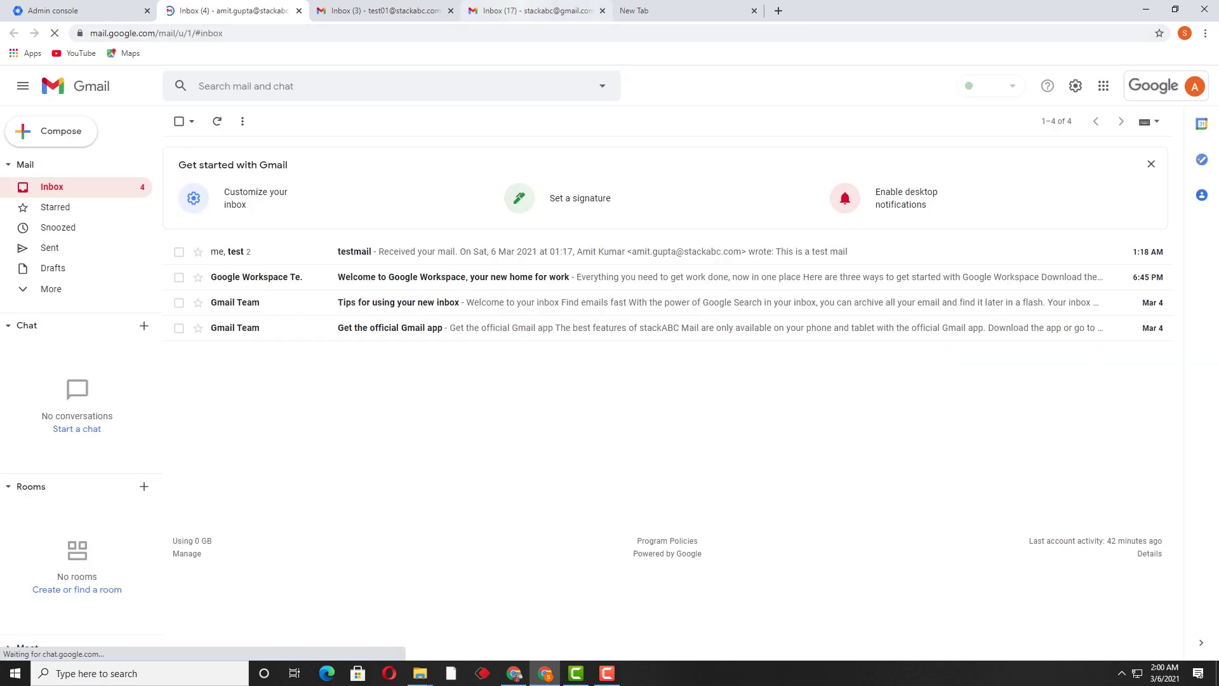
{"action": "key", "text": "ctrl+4"}
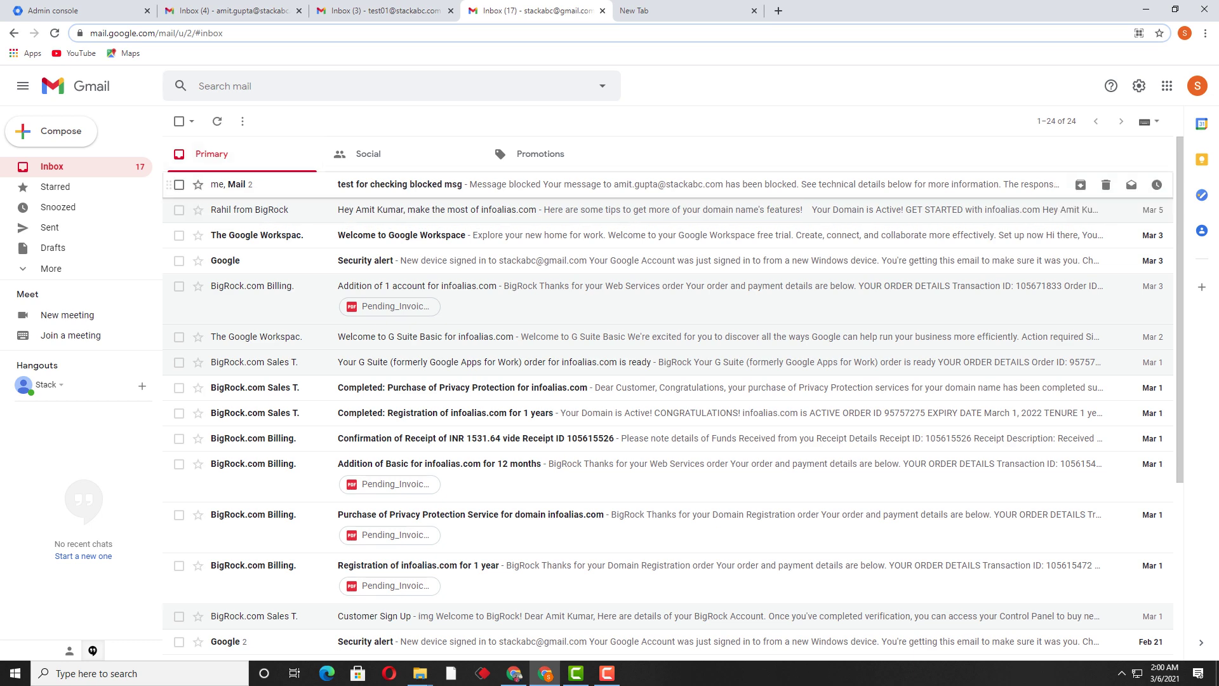
Read the Message blocked bounce, highlighting its explanation and the 550 custom rejection line.
{"action": "left_click", "coordinate": [572, 185]}
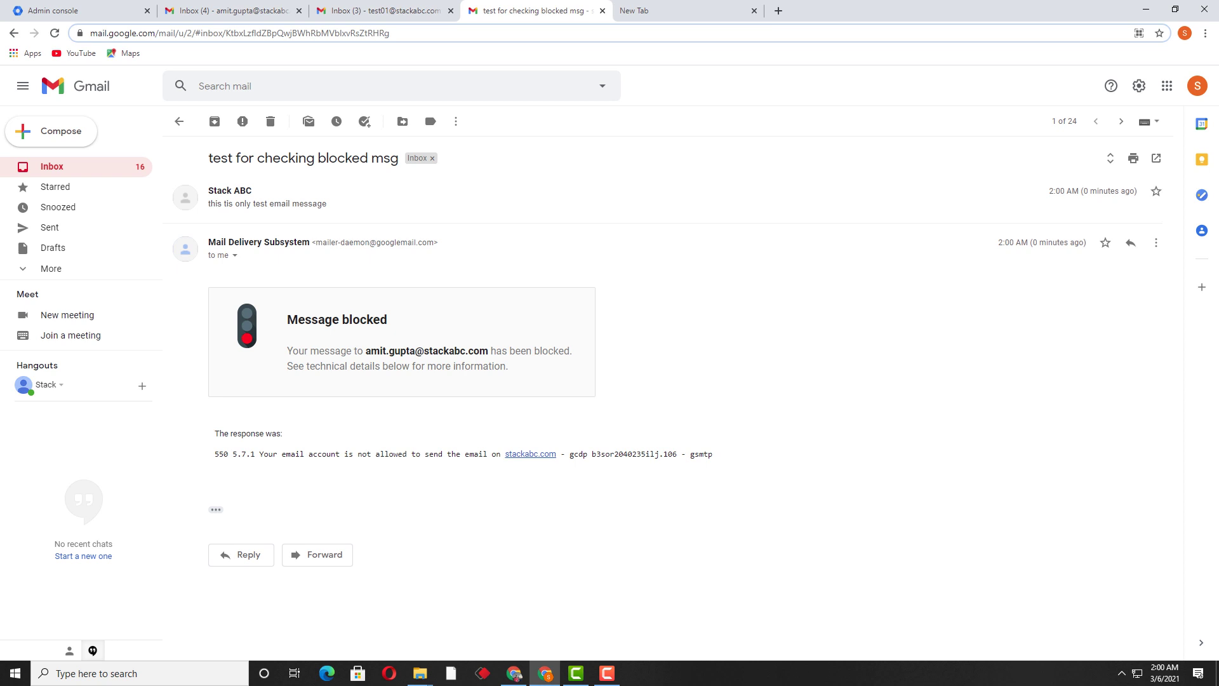
{"action": "left_click_drag", "start_coordinate": [287, 351], "coordinate": [564, 351]}
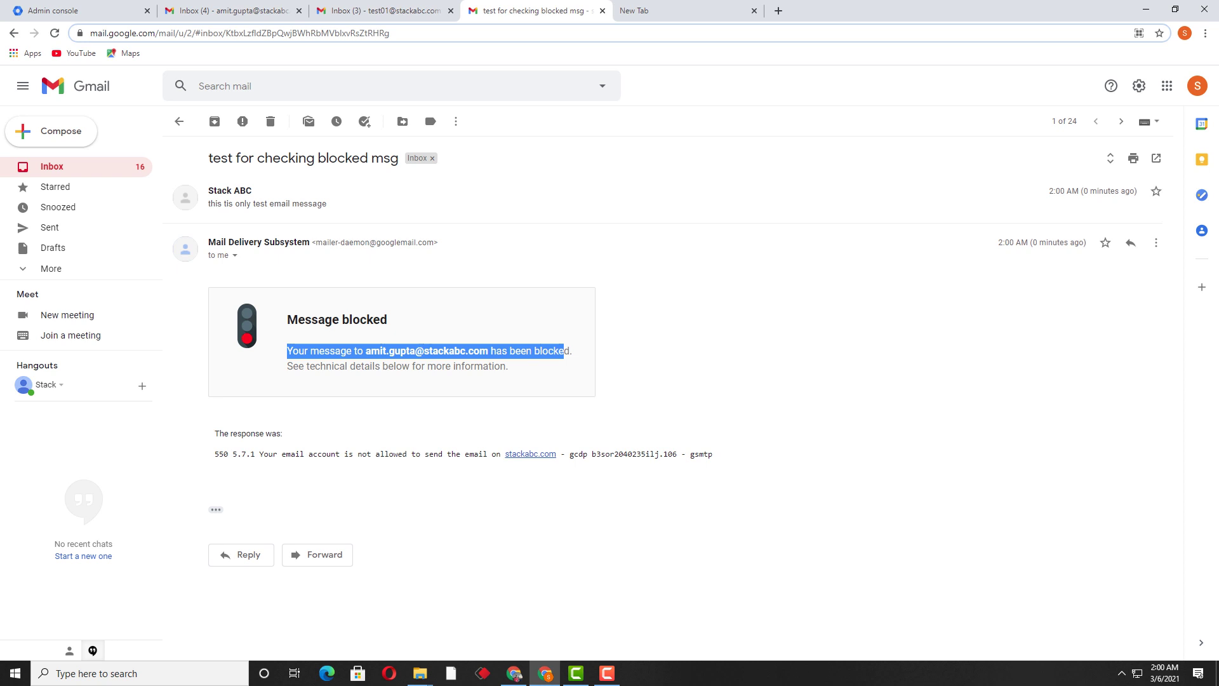
{"action": "left_click_drag", "start_coordinate": [259, 453], "coordinate": [557, 455]}
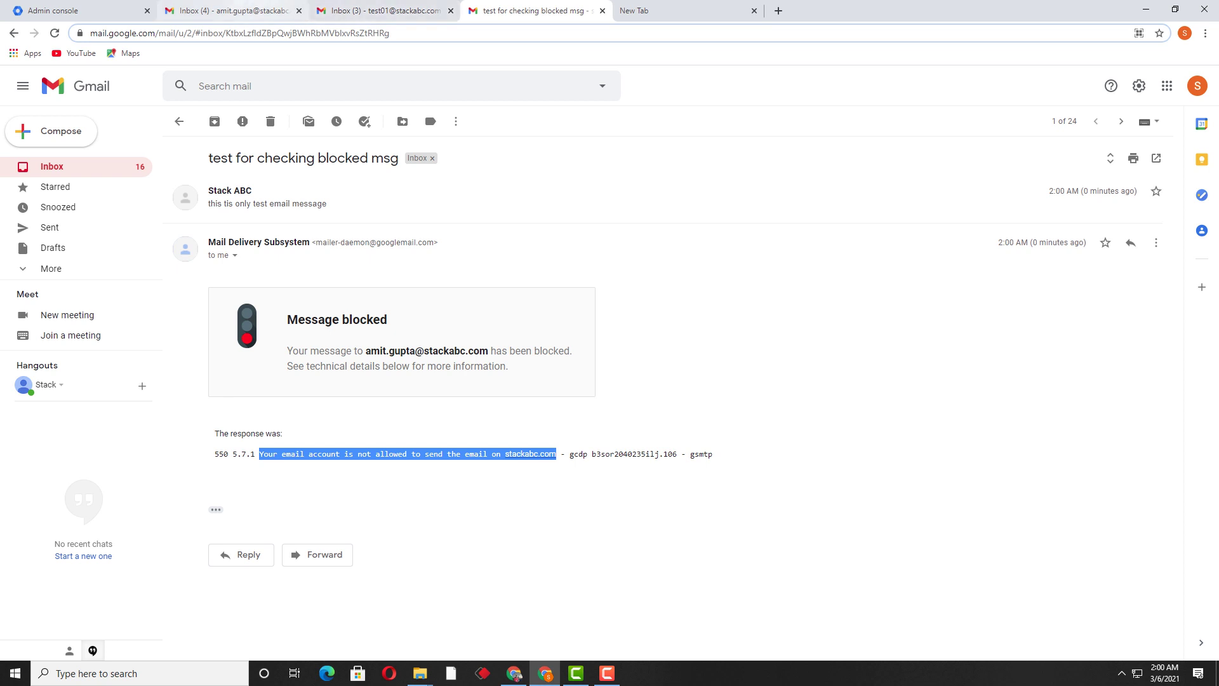
{"action": "left_click", "coordinate": [254, 10]}
{"action": "key", "text": "ctrl+1"}
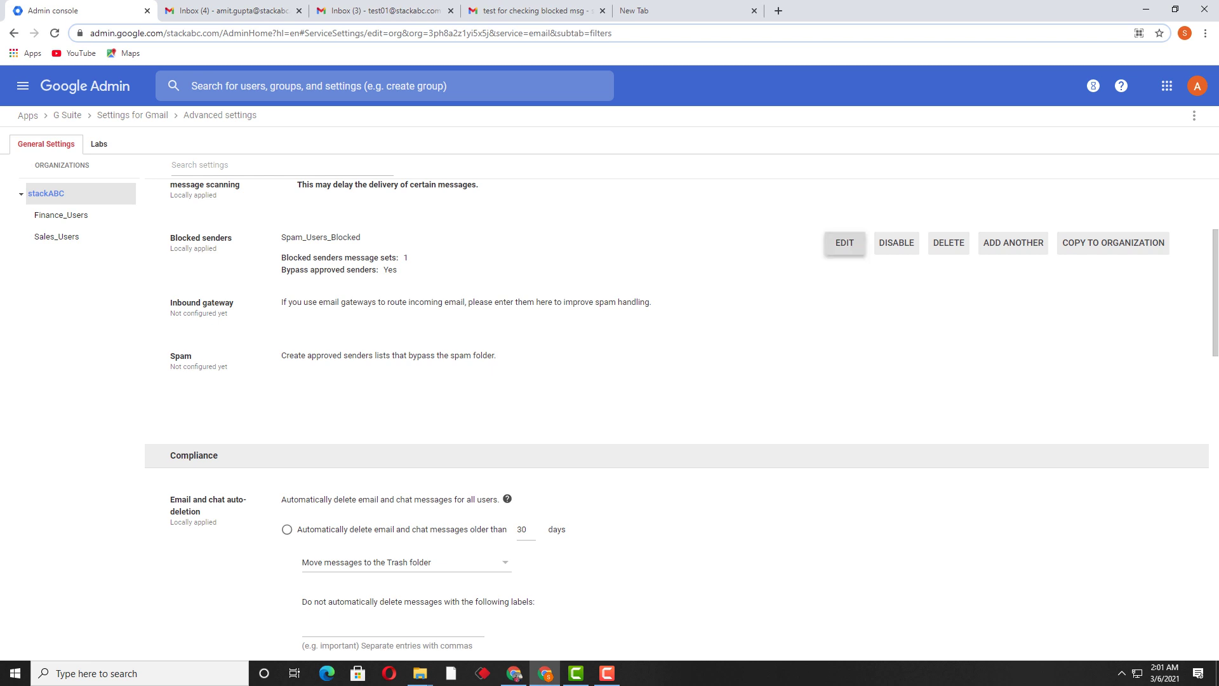
{"action": "left_click", "coordinate": [845, 242]}
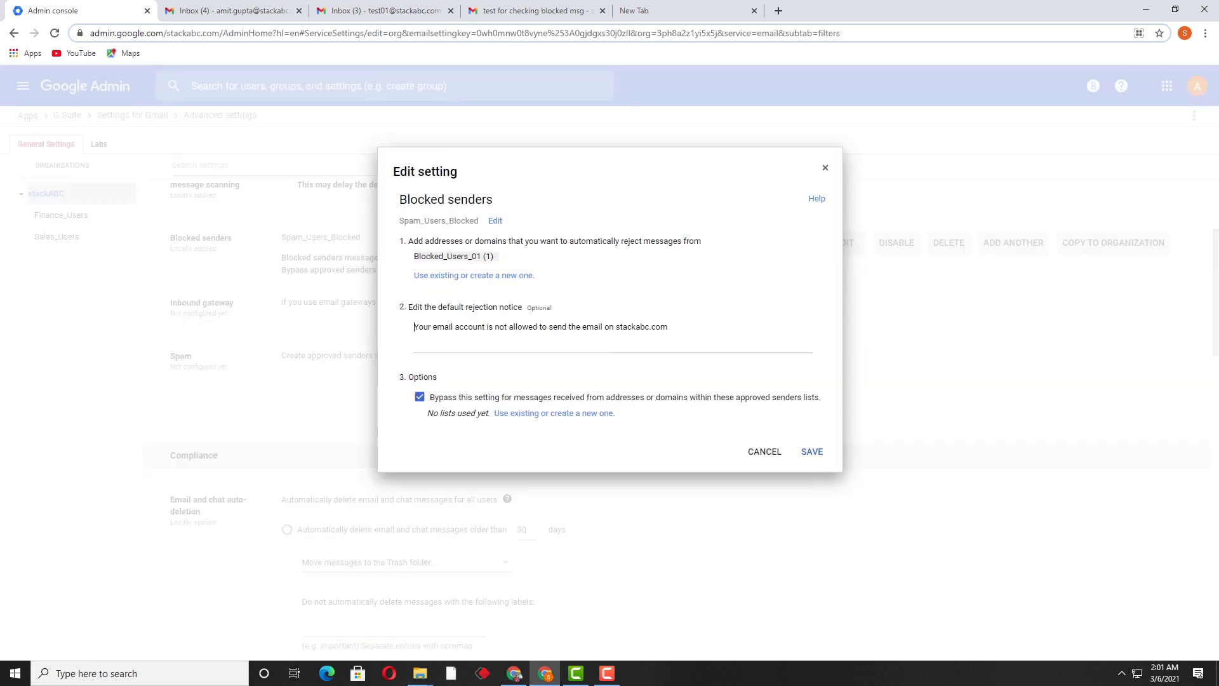
{"action": "left_click_drag", "start_coordinate": [414, 327], "coordinate": [668, 327]}
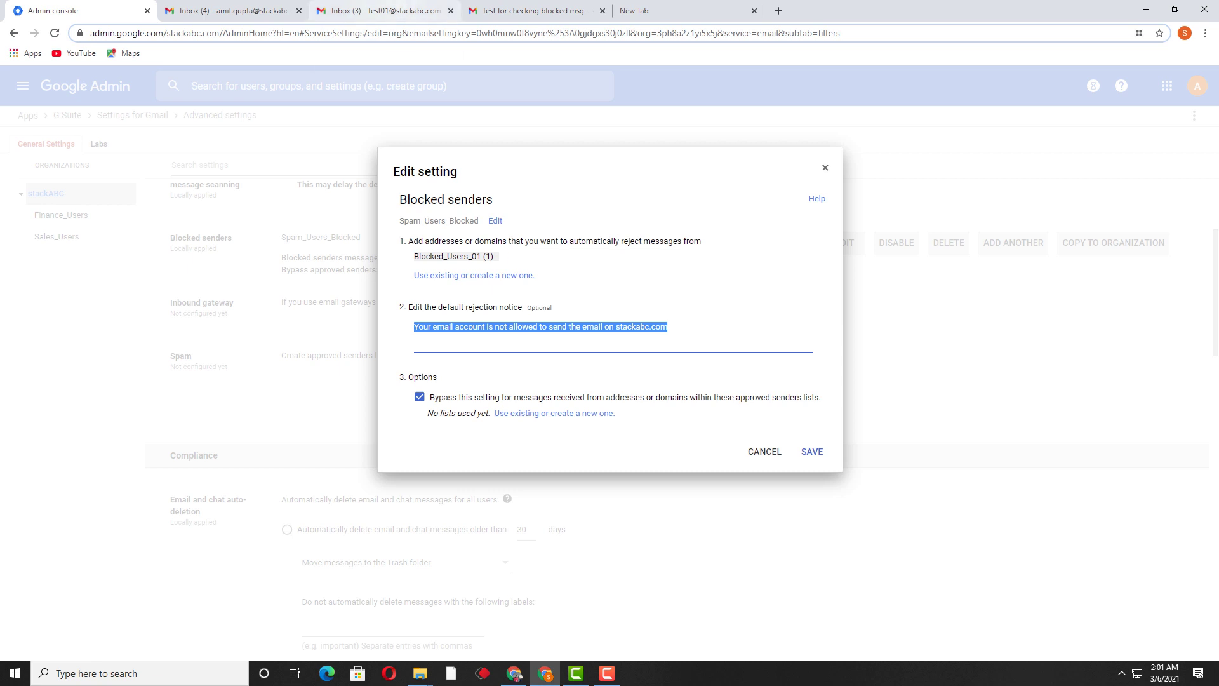
{"action": "left_click", "coordinate": [381, 10]}
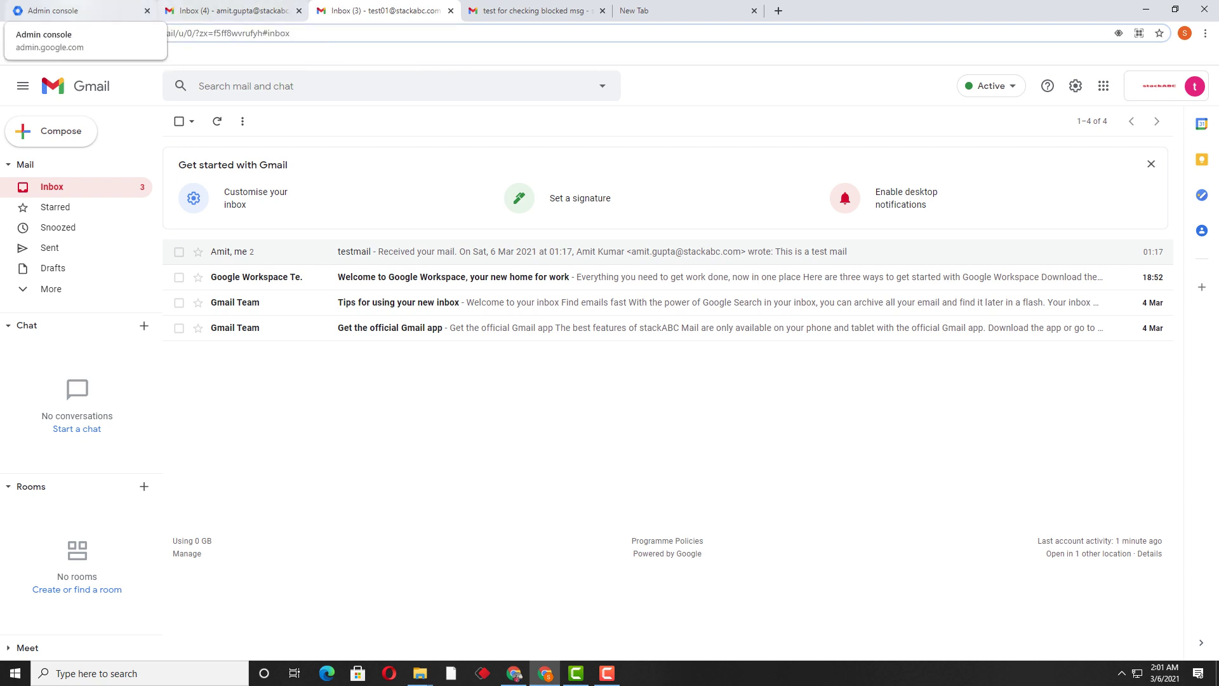
{"action": "left_click", "coordinate": [63, 10]}
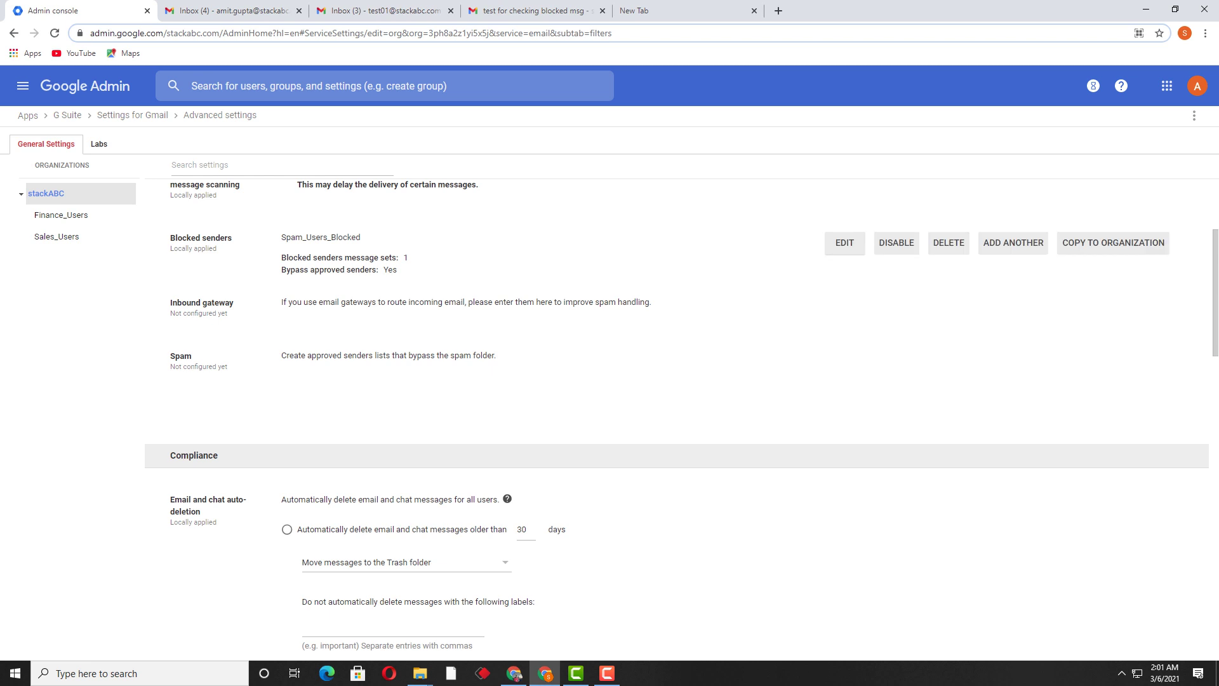
Disable the Spam_Users_Blocked rule, review it without changes, and start a new Gmail message.
{"action": "left_click", "coordinate": [897, 242]}
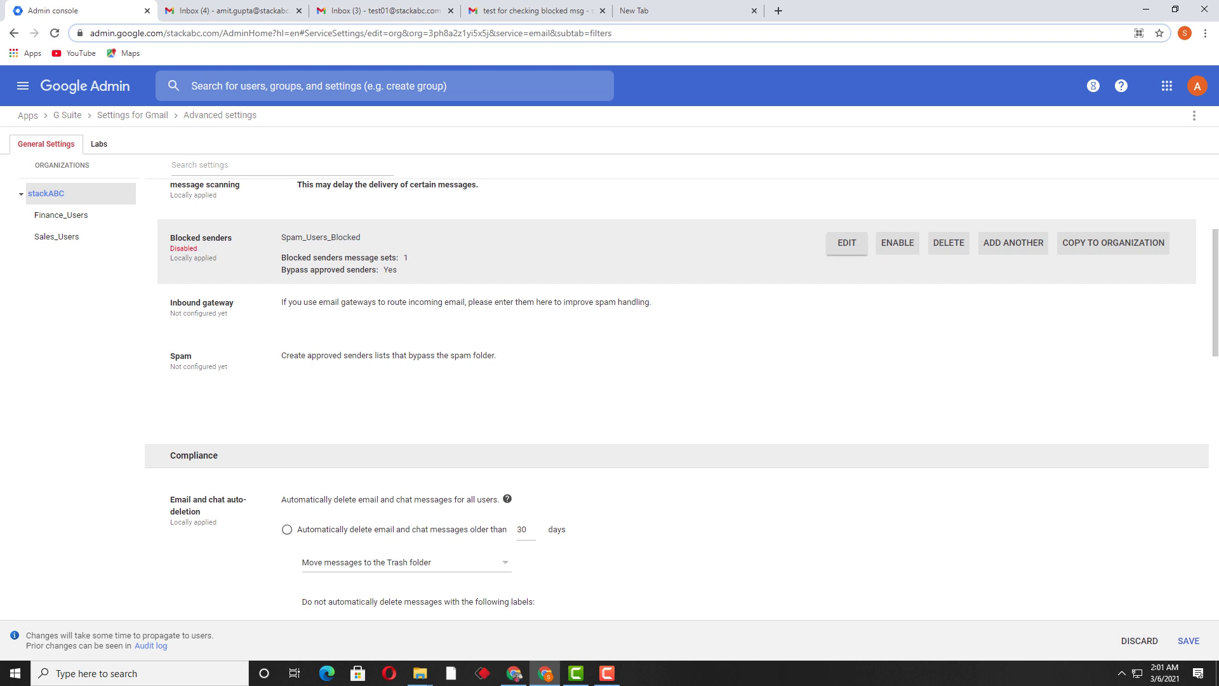
{"action": "left_click", "coordinate": [847, 243]}
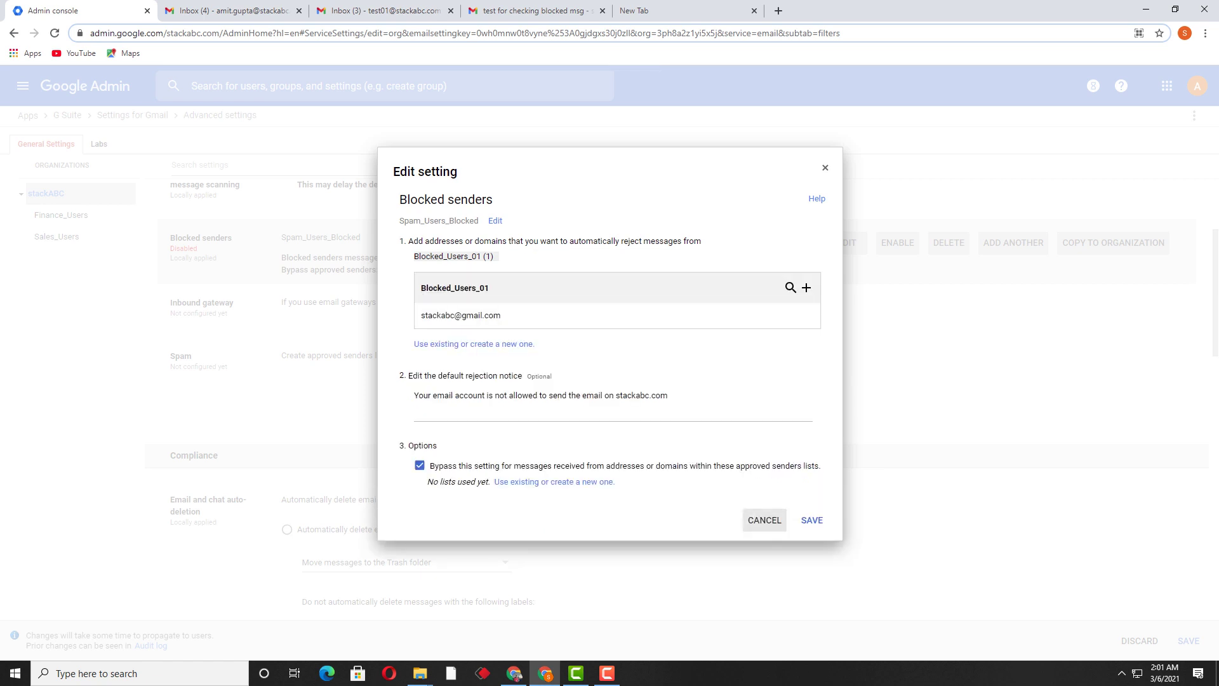
{"action": "left_click", "coordinate": [765, 520]}
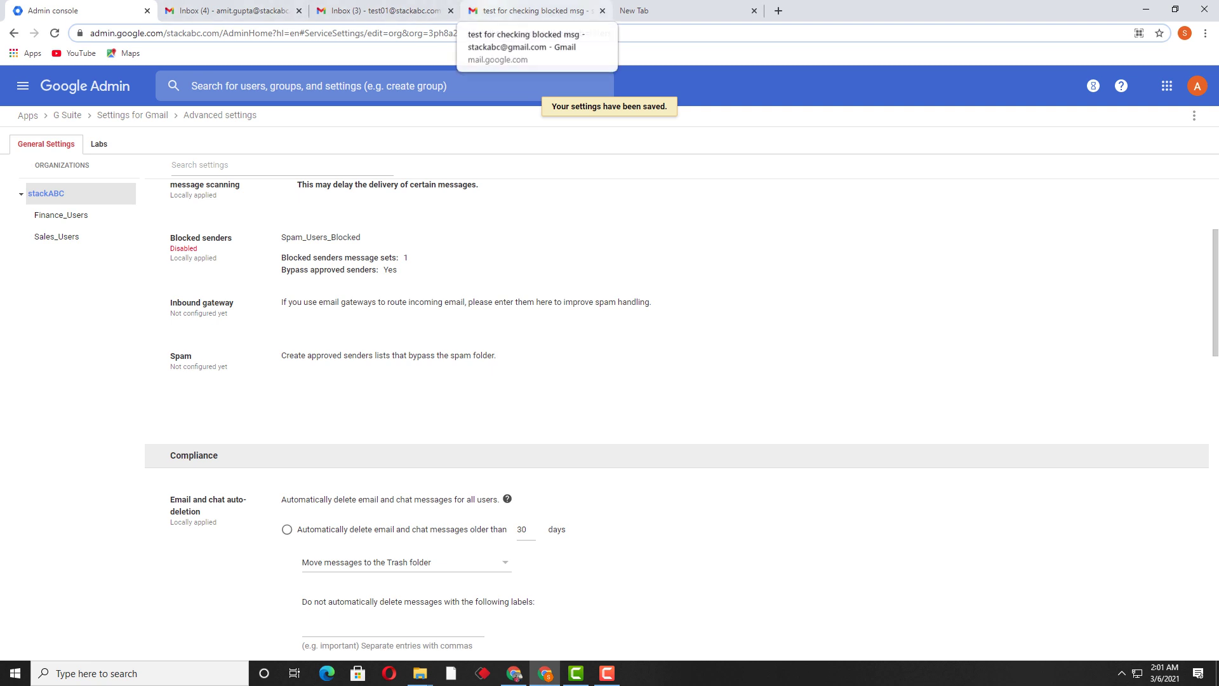
{"action": "left_click", "coordinate": [534, 11]}
{"action": "key", "text": "c"}
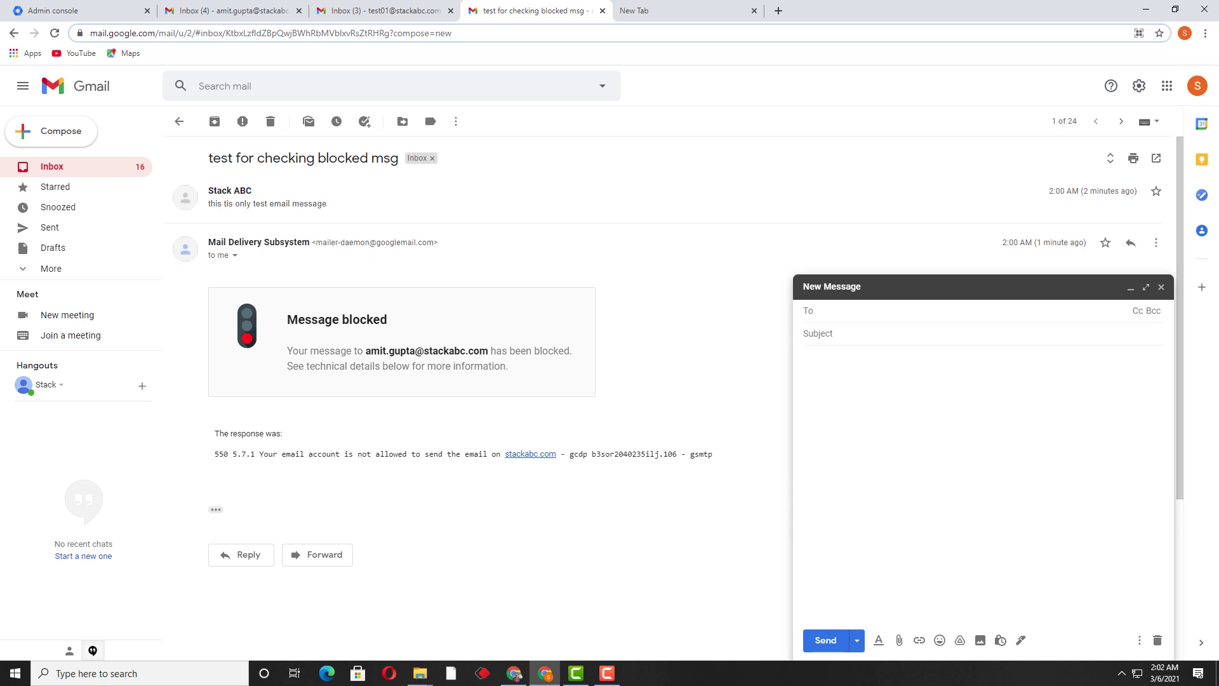
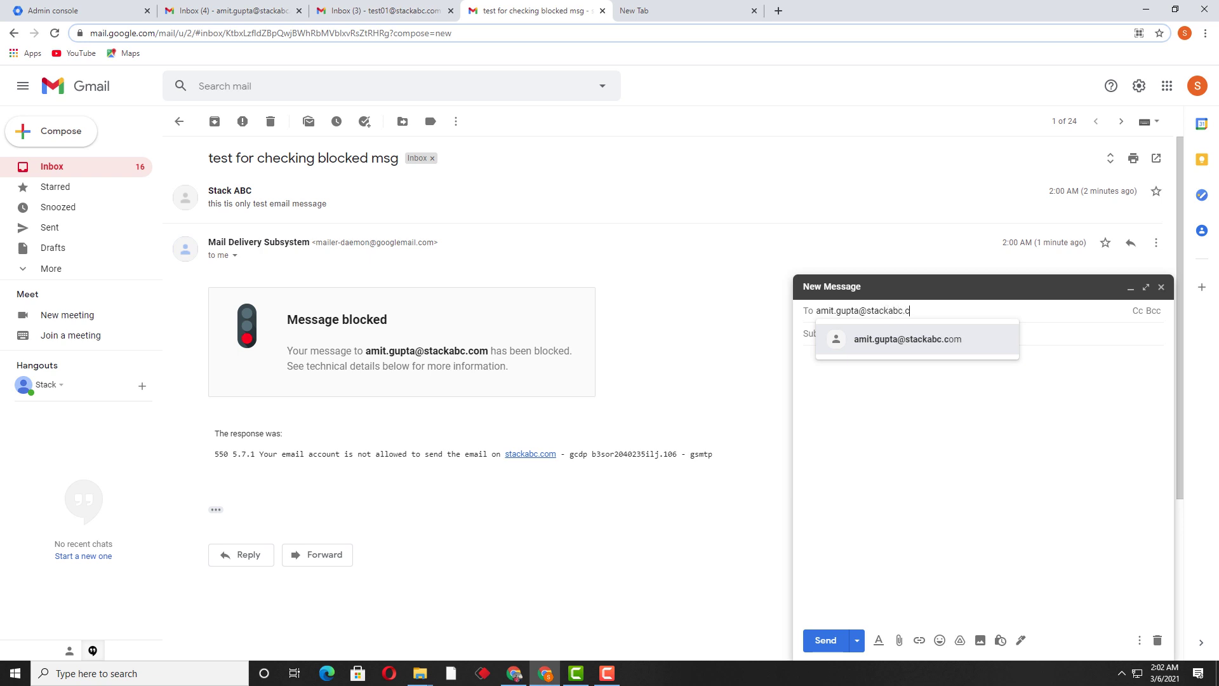
Send an email titled 'test mail allowed', with a matching body, to the stackabc.com recipient.
{"action": "key", "text": "Return"}
{"action": "key", "text": "Tab"}
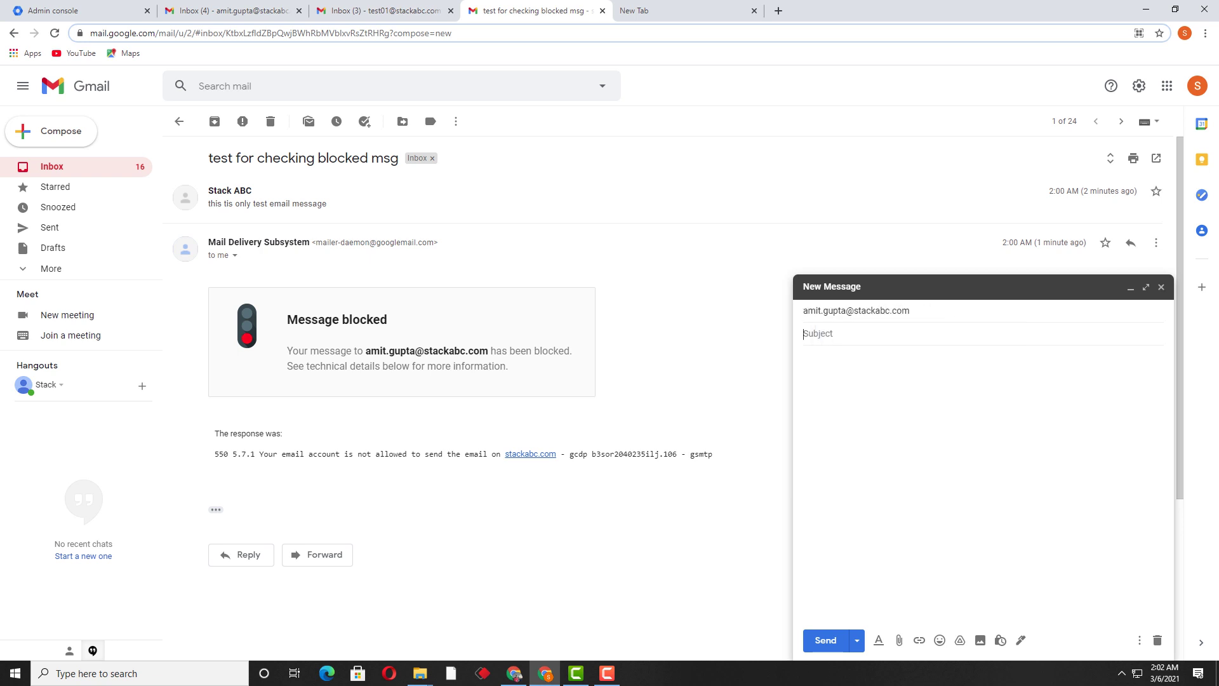
{"action": "type", "text": "test mail allowed"}
{"action": "key", "text": "Tab"}
{"action": "type", "text": "test mai"}
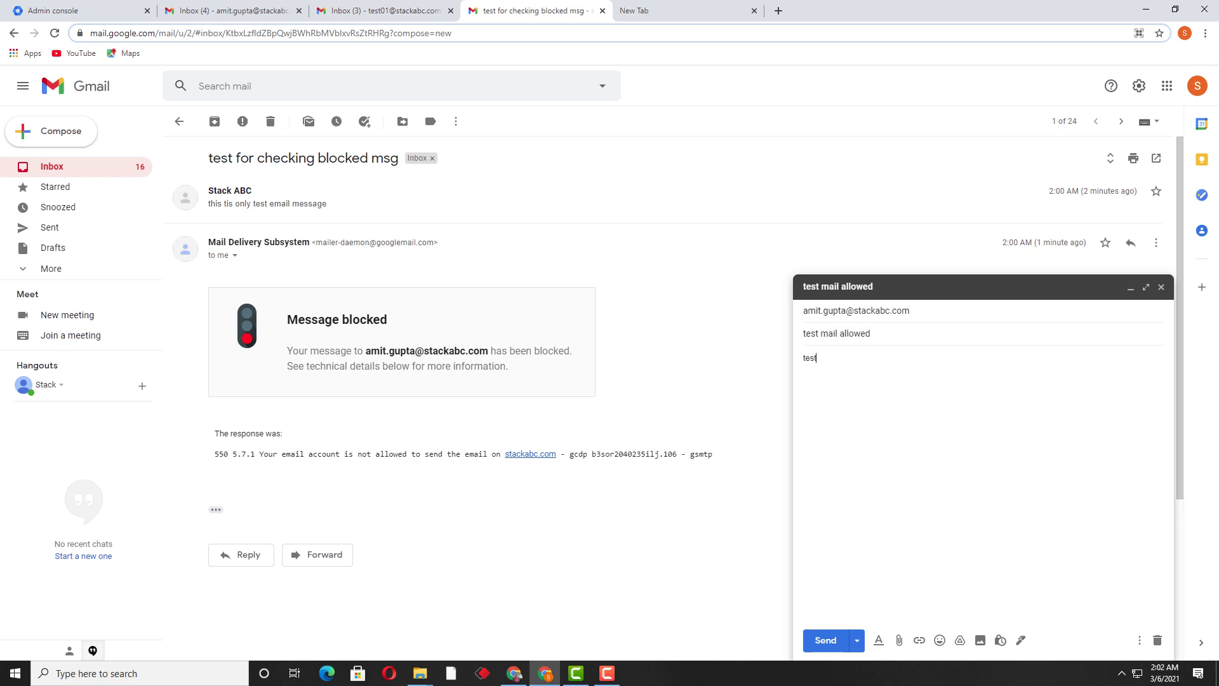
{"action": "type", "text": "l allowed fro"}
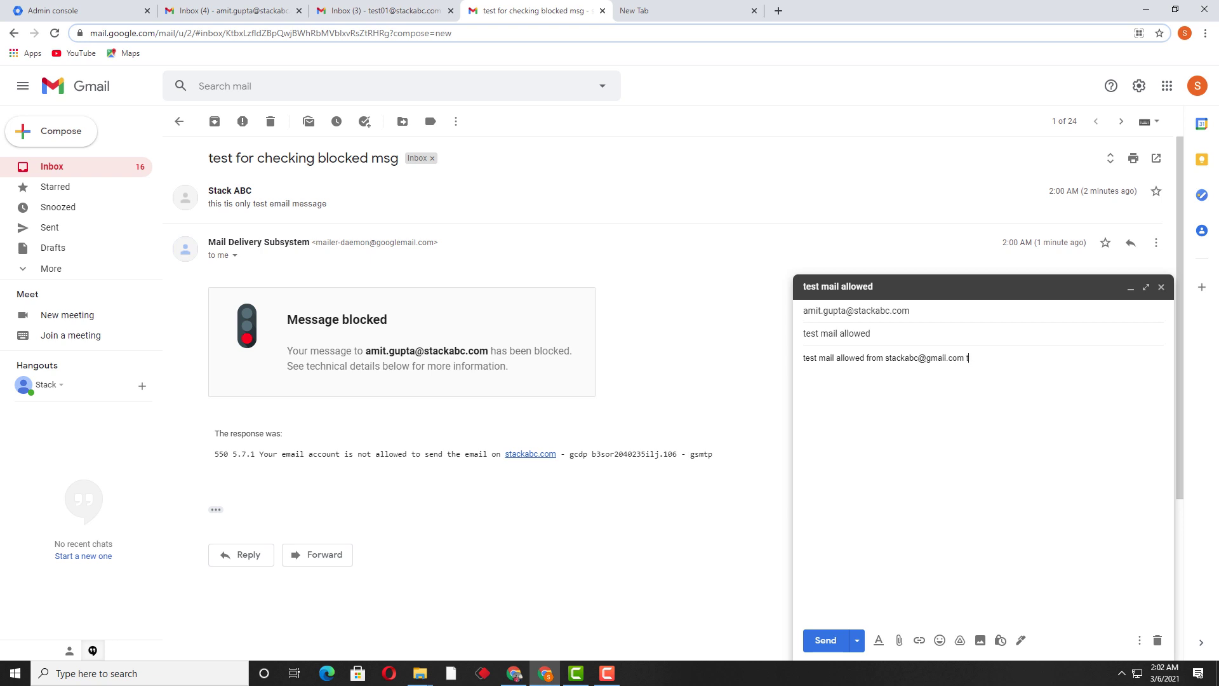
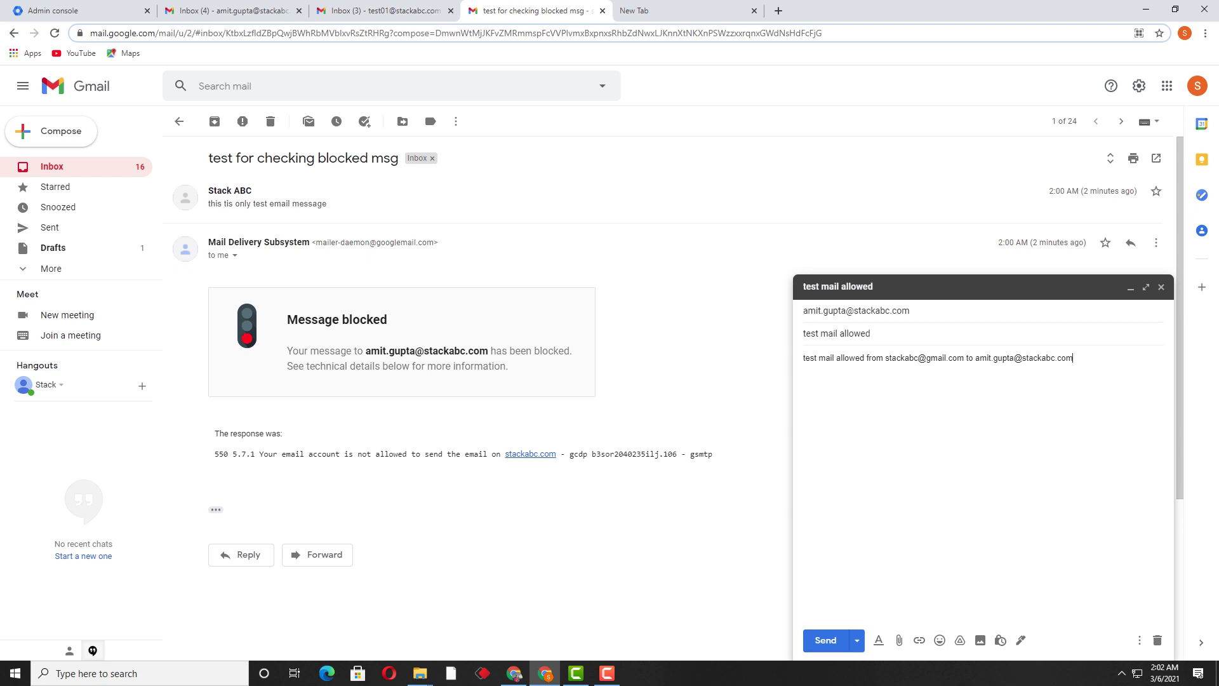
{"action": "left_click", "coordinate": [826, 640]}
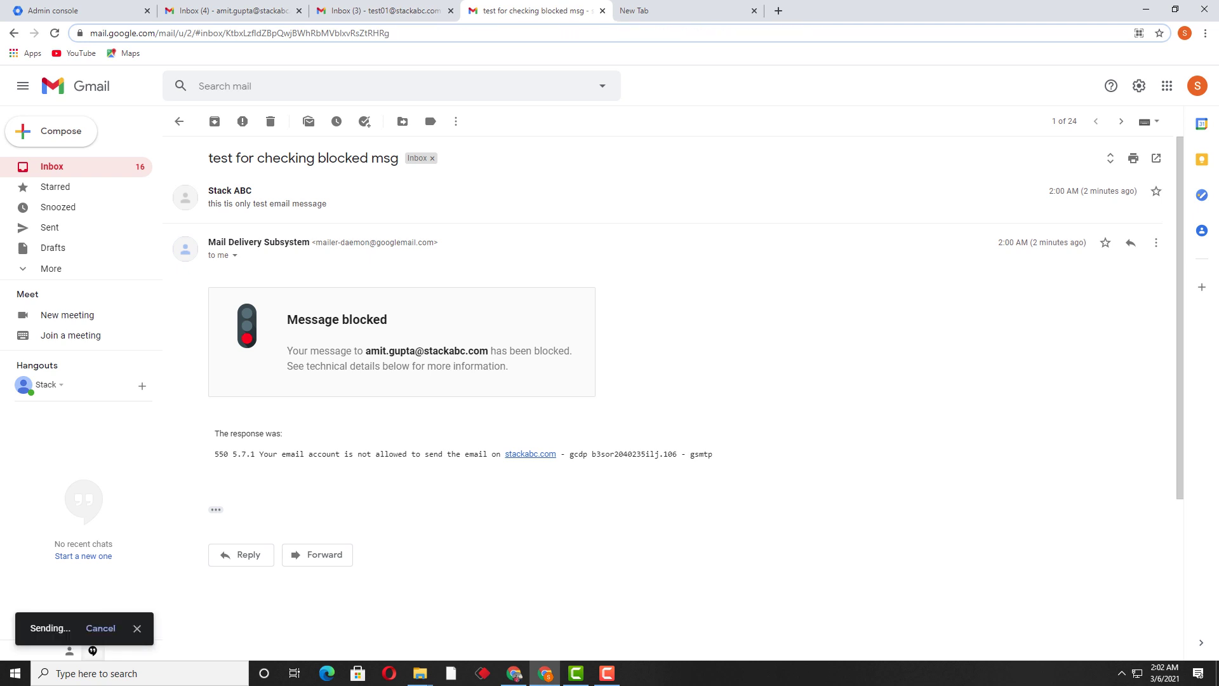
{"action": "key", "text": "ctrl+2"}
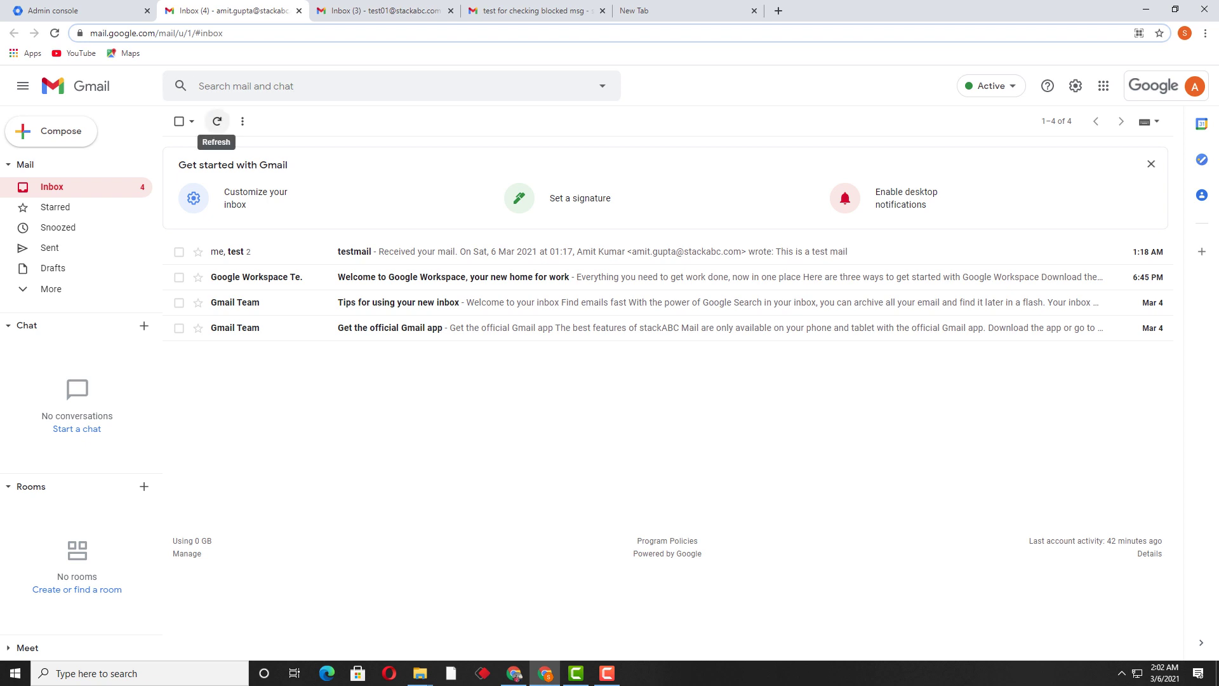
Refresh the recipient's inbox until 'test mail allowed' arrives, then open and inspect it.
{"action": "left_click", "coordinate": [216, 121]}
{"action": "left_click", "coordinate": [216, 121]}
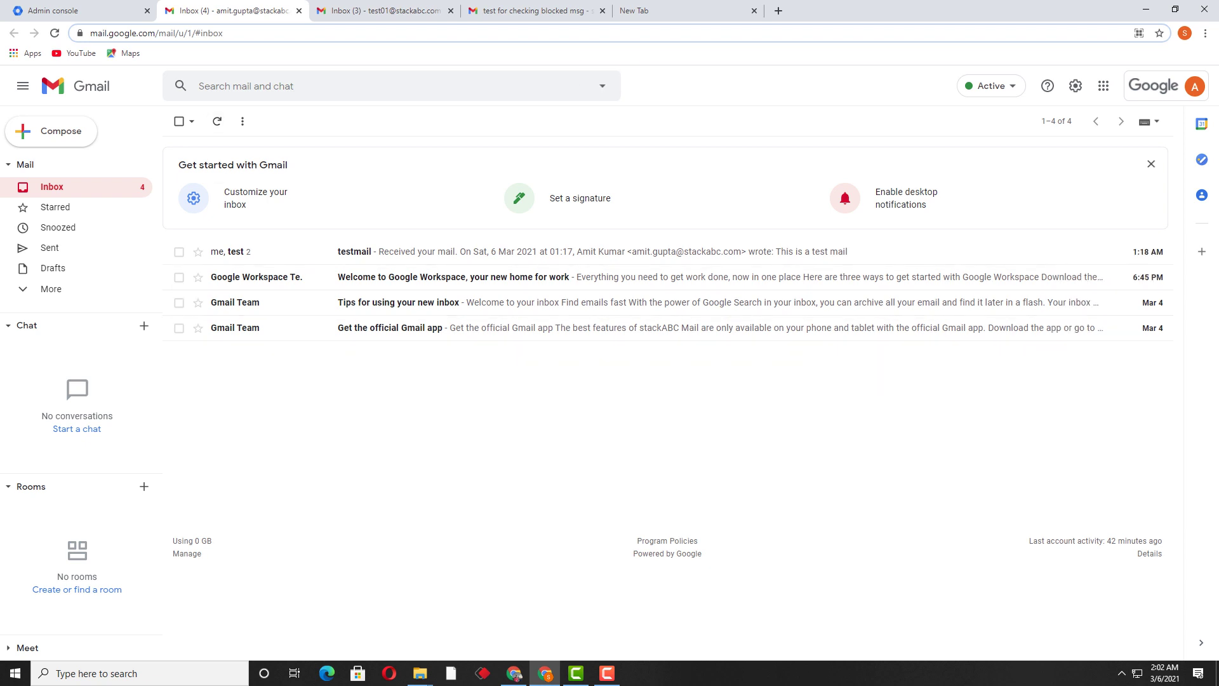
{"action": "left_click", "coordinate": [217, 121]}
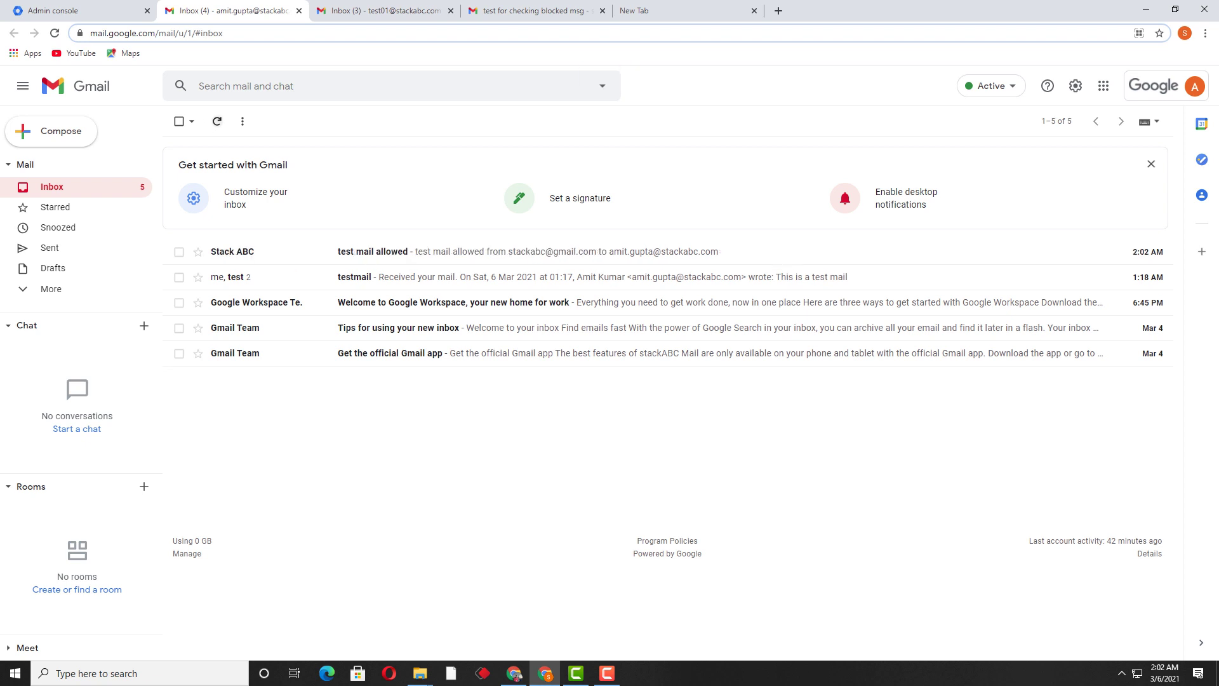
{"action": "left_click", "coordinate": [286, 251]}
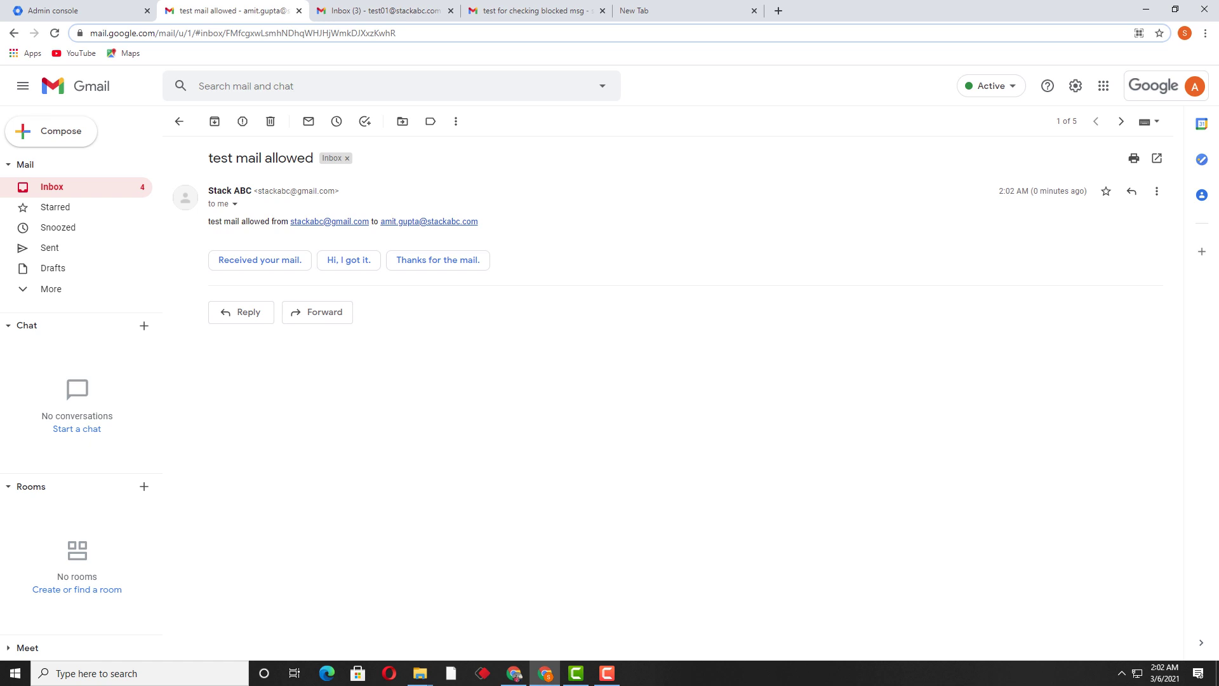
{"action": "left_click_drag", "start_coordinate": [208, 189], "coordinate": [316, 222]}
{"action": "left_click", "coordinate": [316, 221]}
{"action": "left_click_drag", "start_coordinate": [208, 190], "coordinate": [432, 222]}
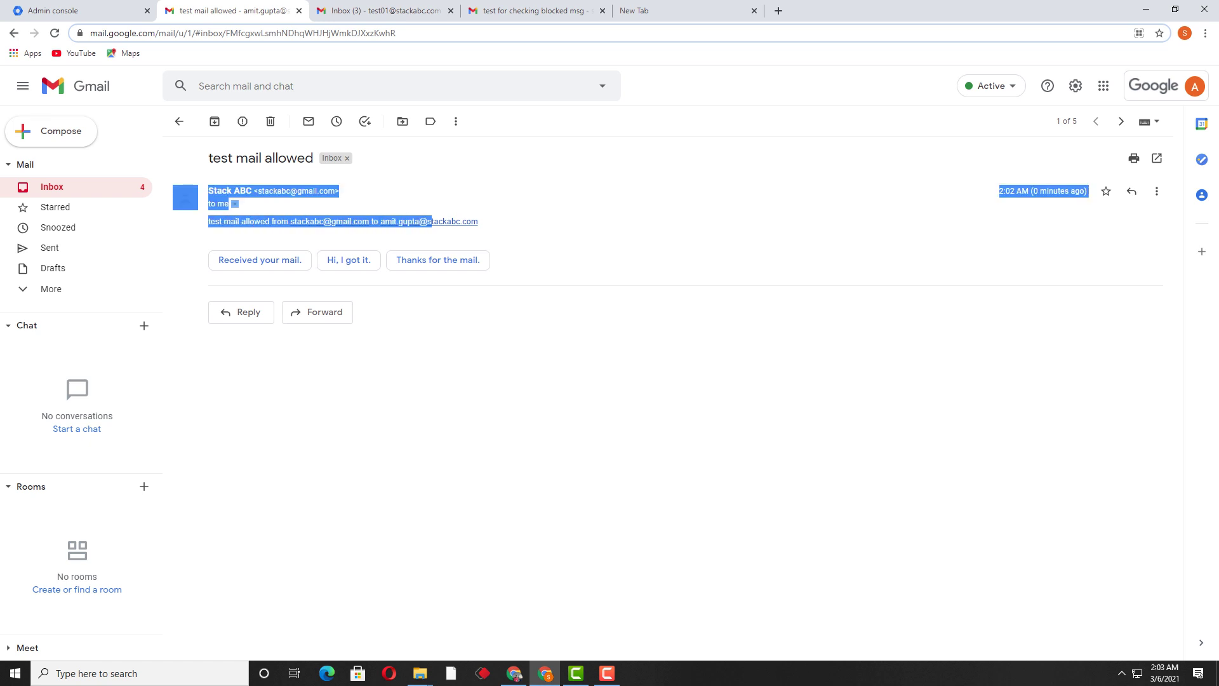
{"action": "left_click", "coordinate": [432, 222]}
Confirm the sent 'test mail allowed' message in the sender's Sent folder, then return to Admin console.
{"action": "left_click", "coordinate": [537, 11]}
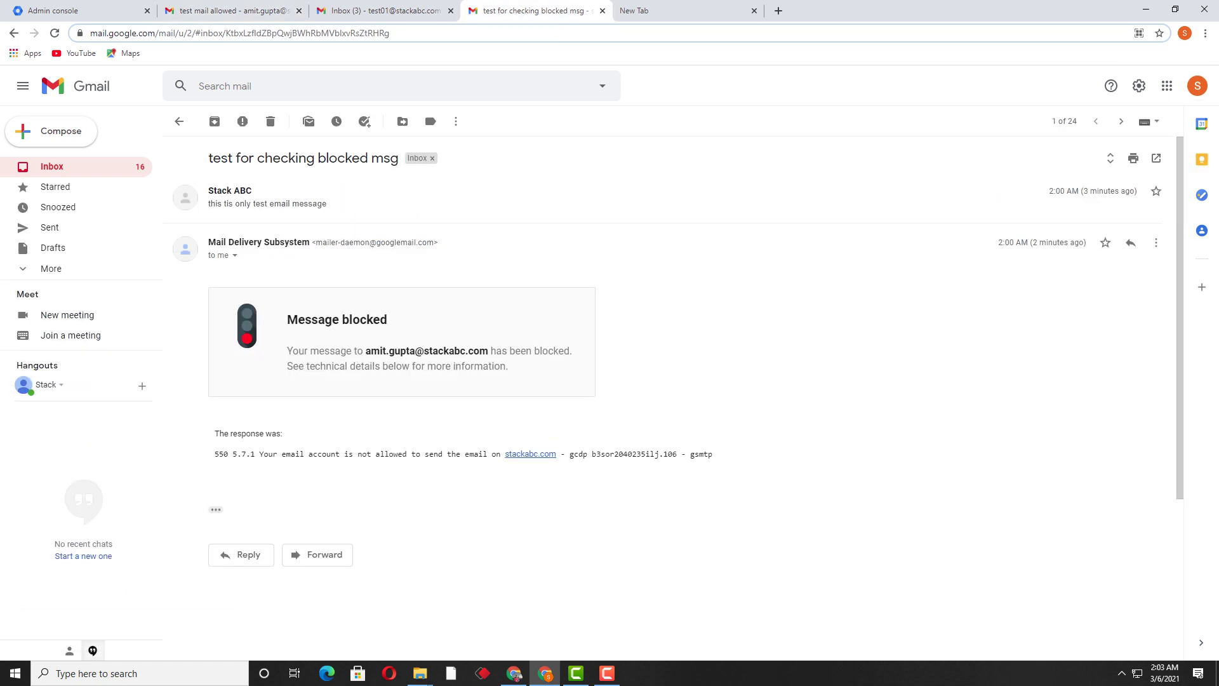
{"action": "left_click", "coordinate": [50, 228]}
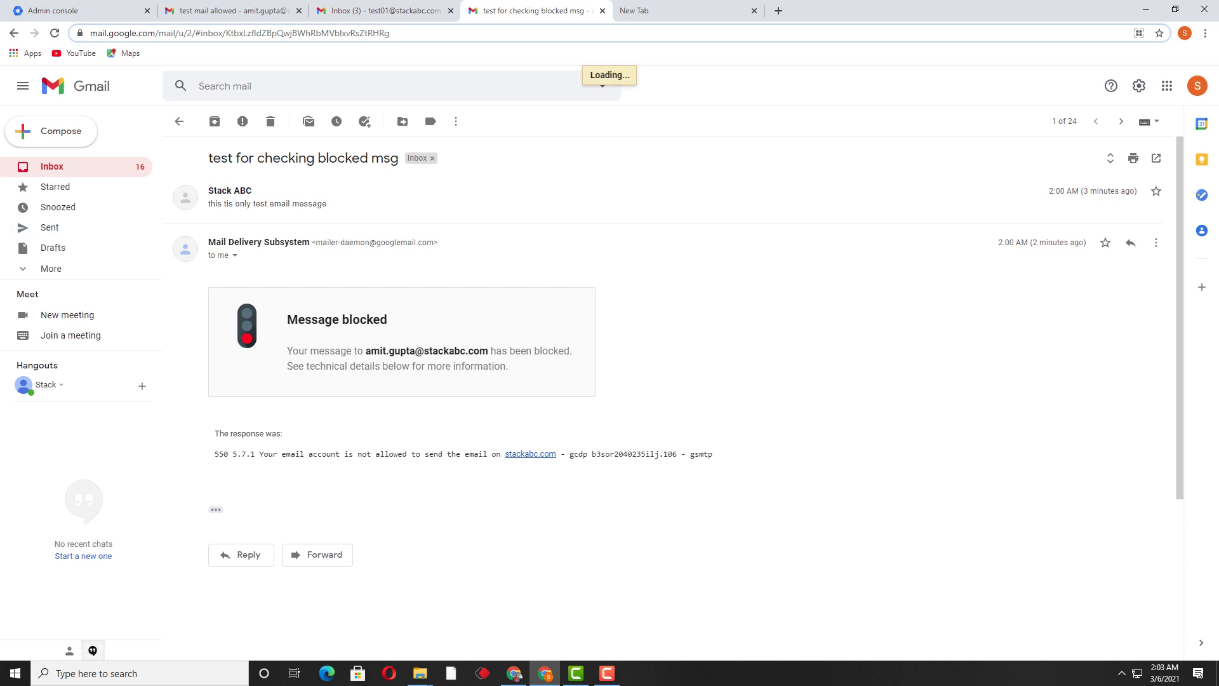
{"action": "left_click", "coordinate": [445, 148]}
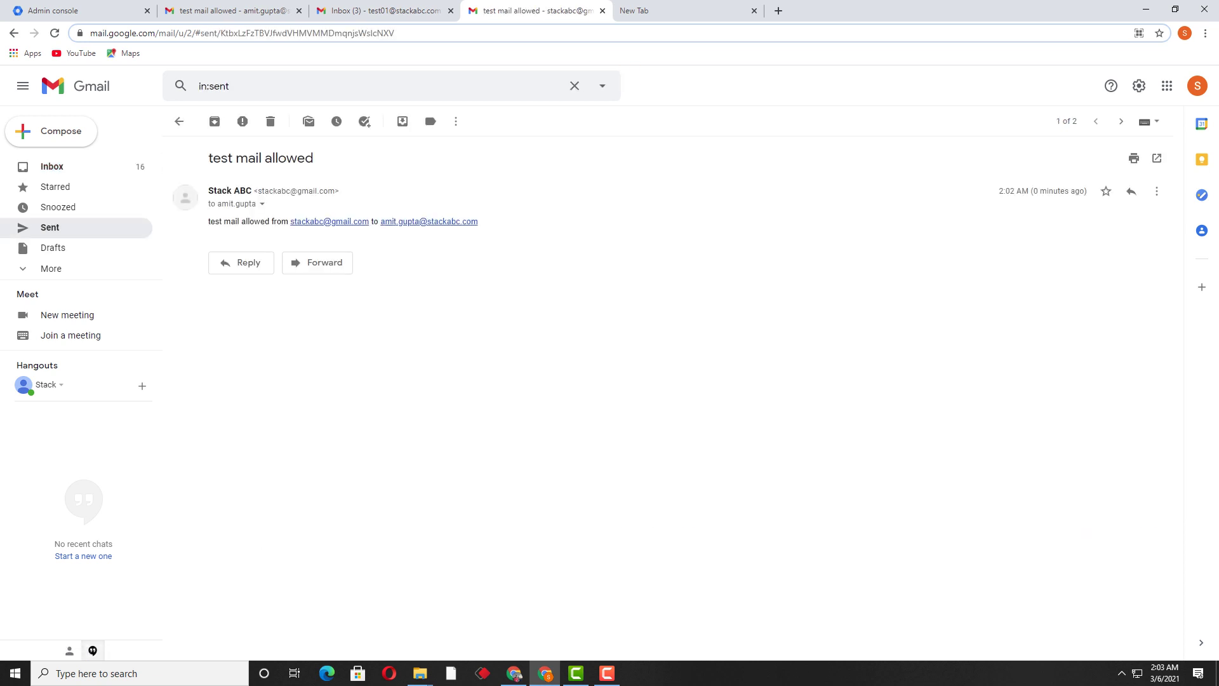
{"action": "left_click", "coordinate": [235, 11]}
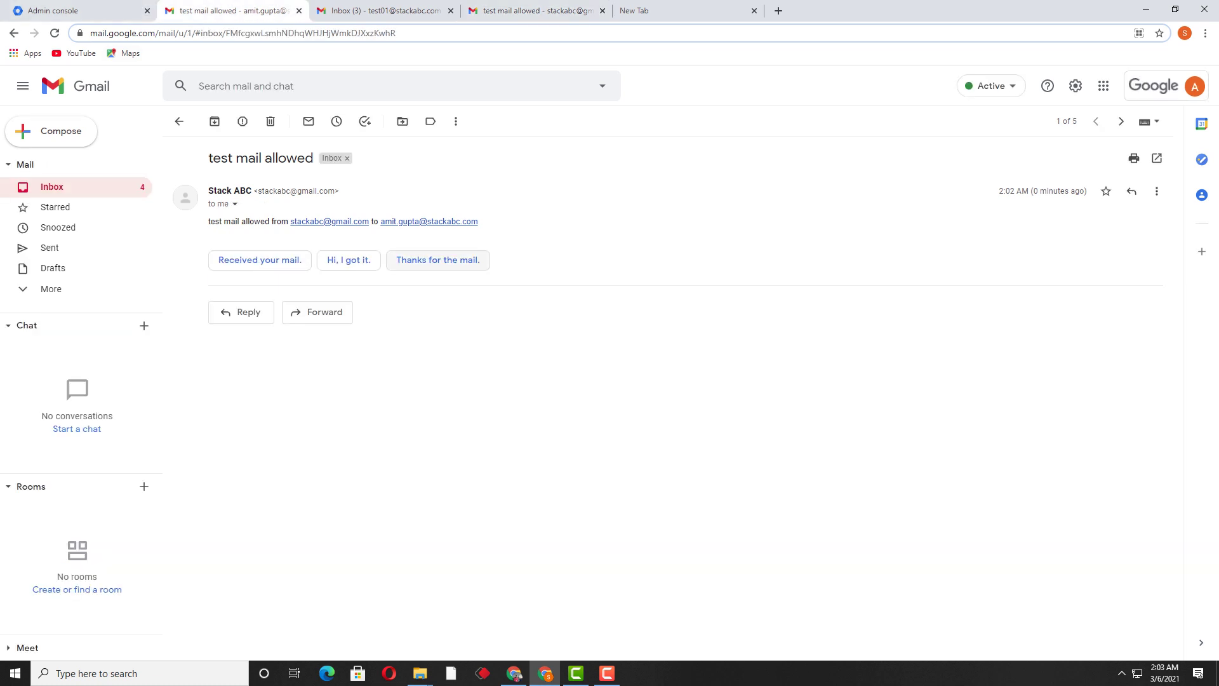
{"action": "left_click", "coordinate": [77, 11]}
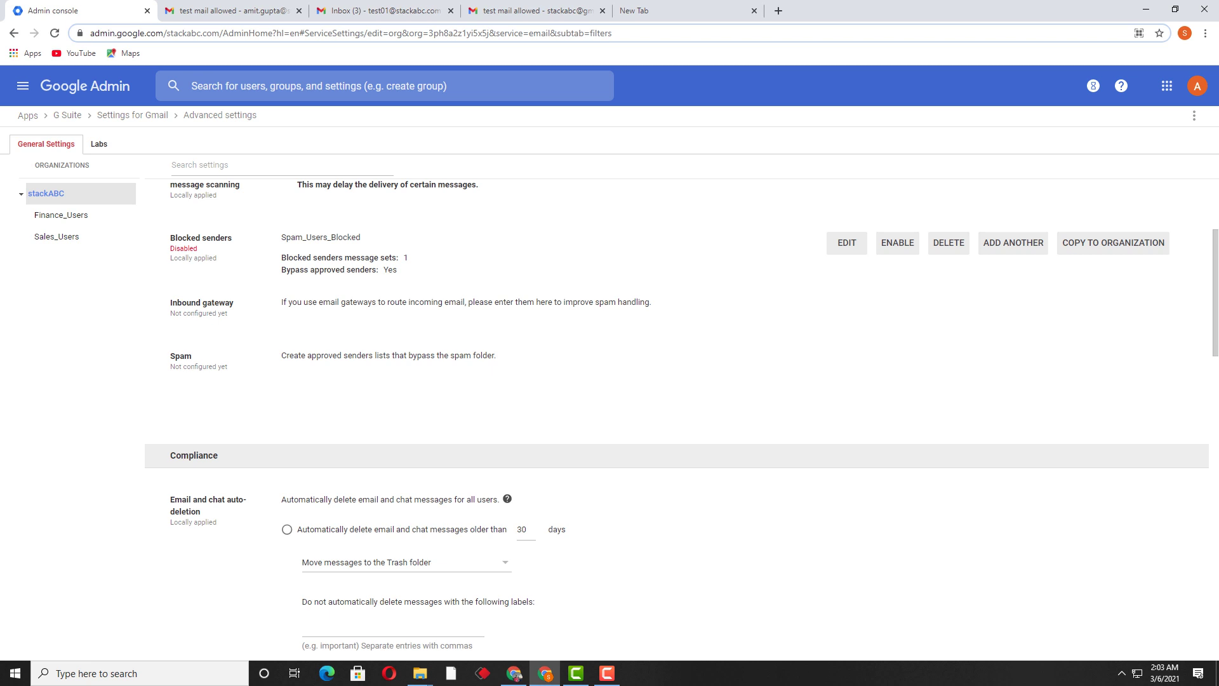
{"action": "left_click", "coordinate": [607, 674]}
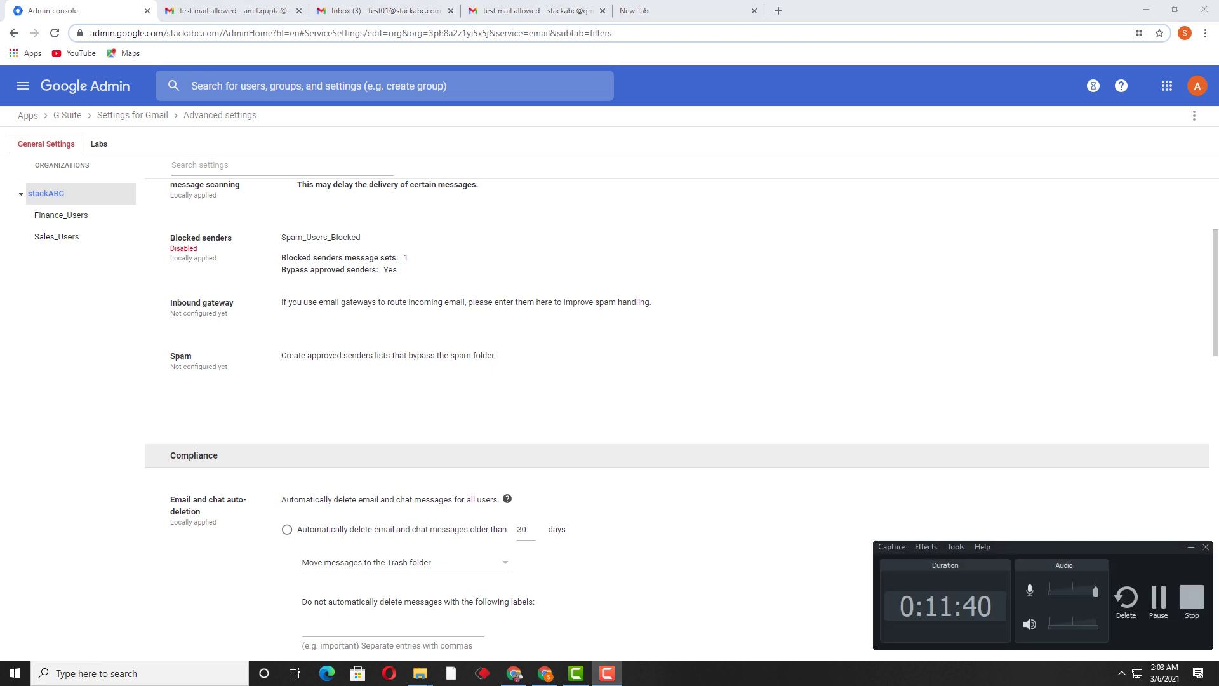